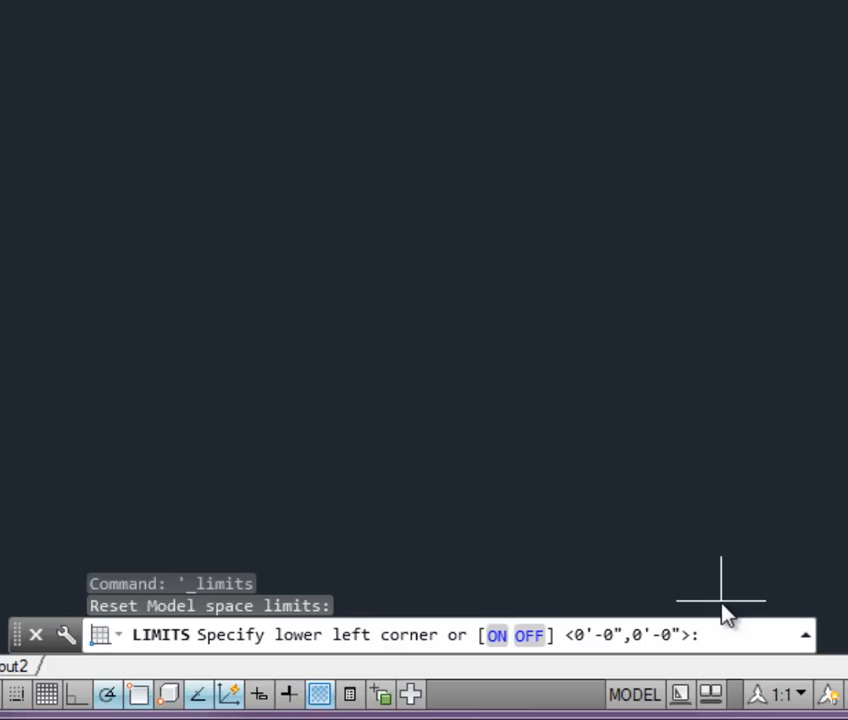
# - Set the model space limits from the default 0,0 lower-left corner to 408,528, and rerun Limits to check both corners
pyautogui.press('Return')
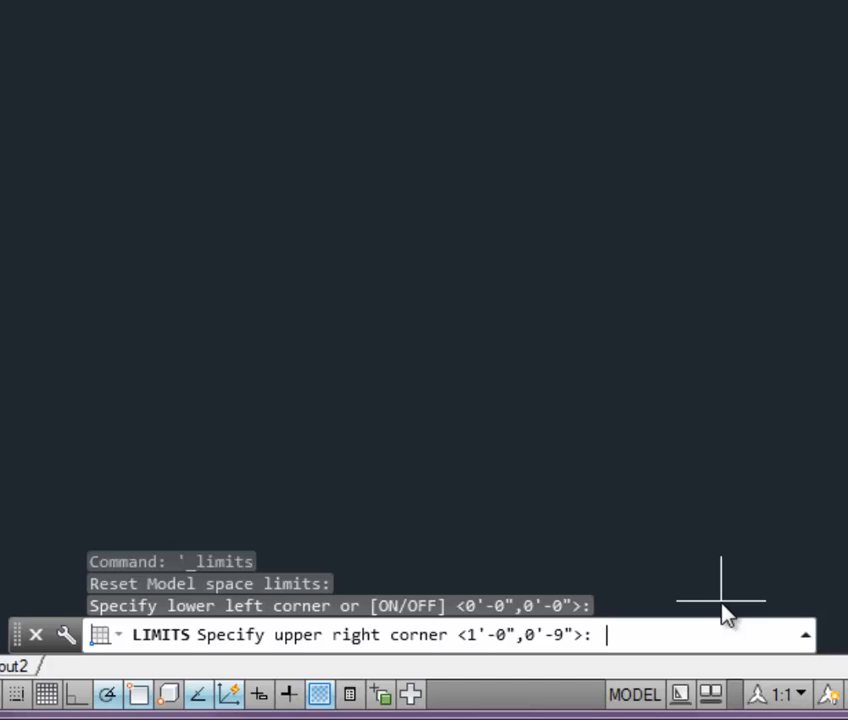
pyautogui.write('408,528')
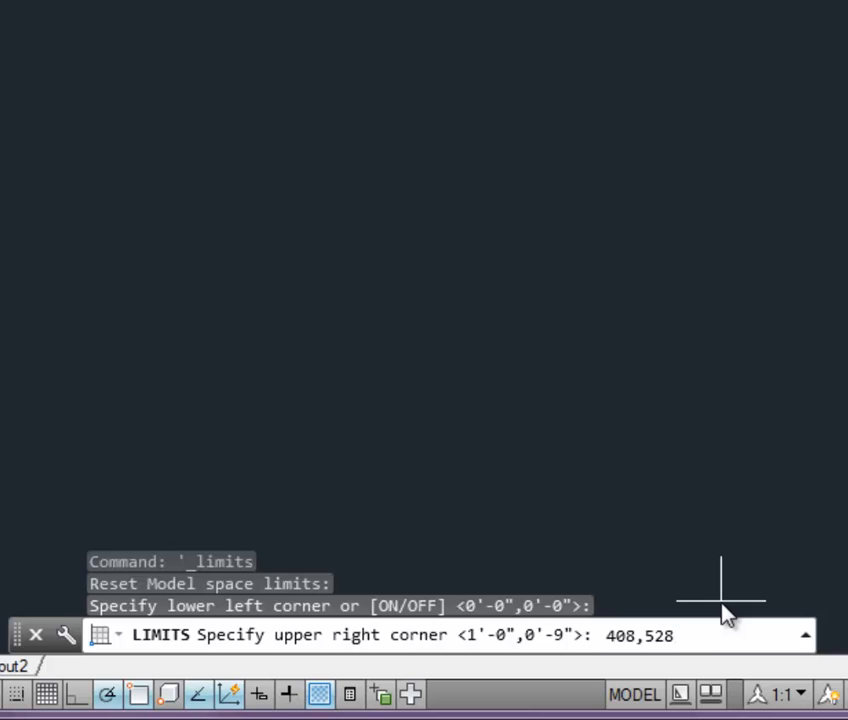
pyautogui.press('Return')
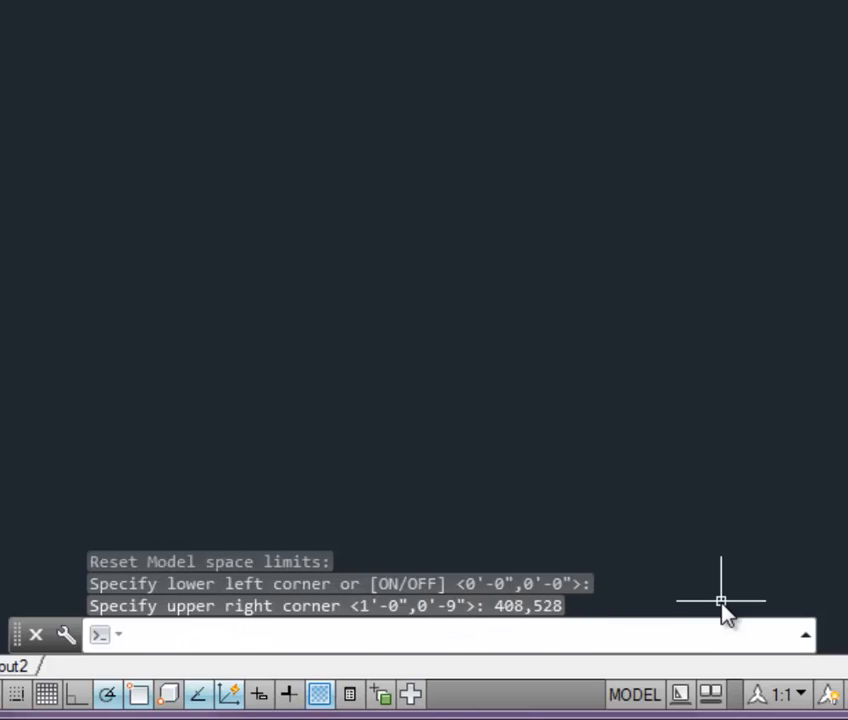
pyautogui.press('Return')
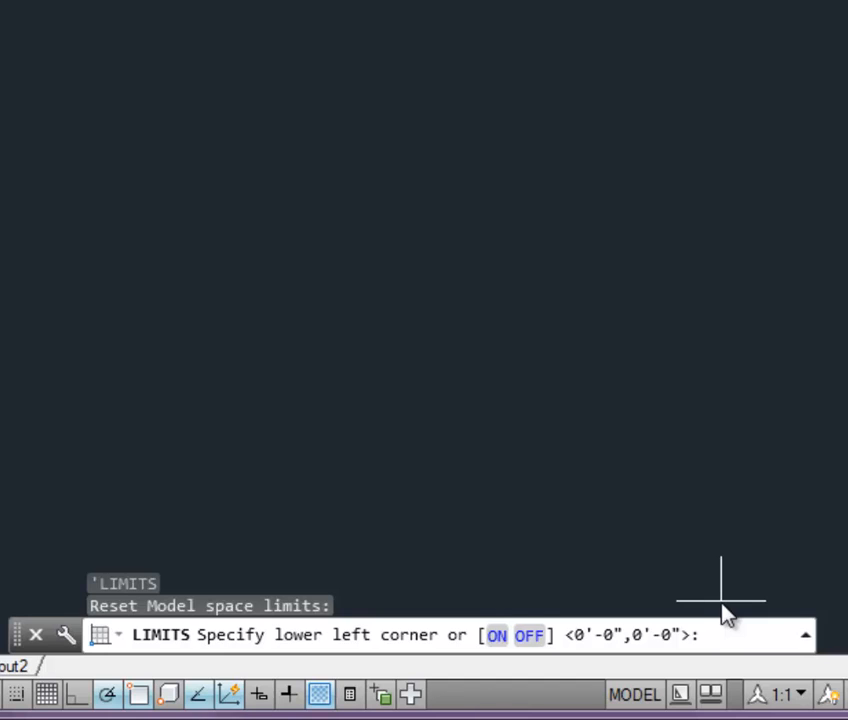
pyautogui.press('Return')
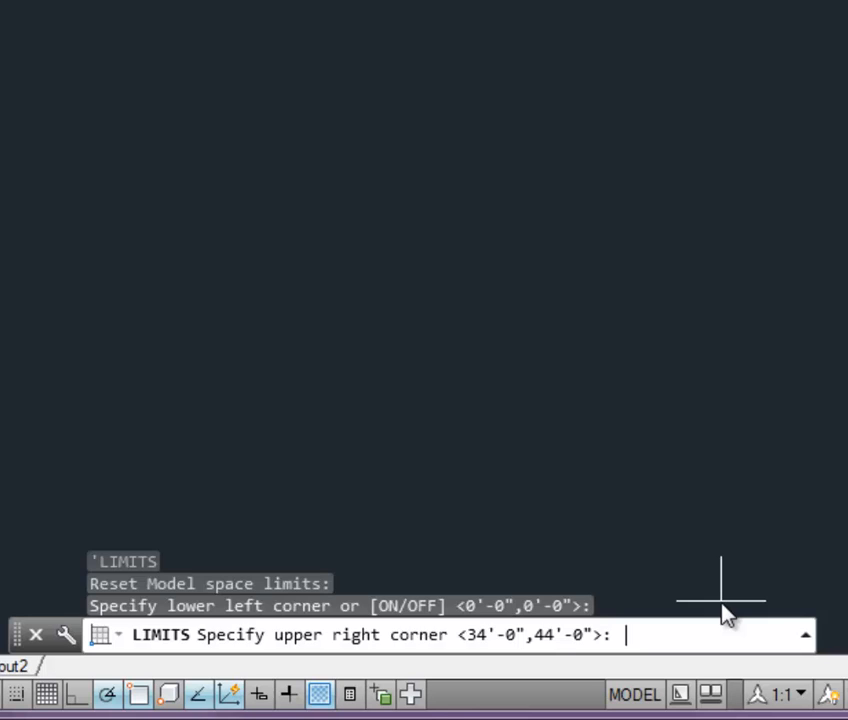
pyautogui.press('Return')
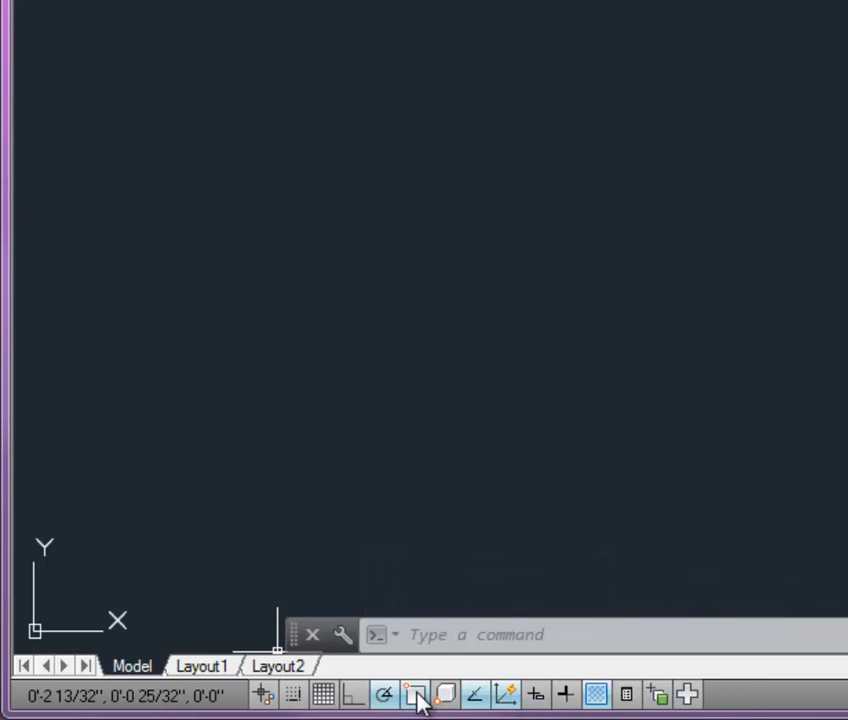
# - Disable dynamic UCS and, in the drafting settings, turn on the grid without displaying it beyond the limits
pyautogui.click(506, 695)
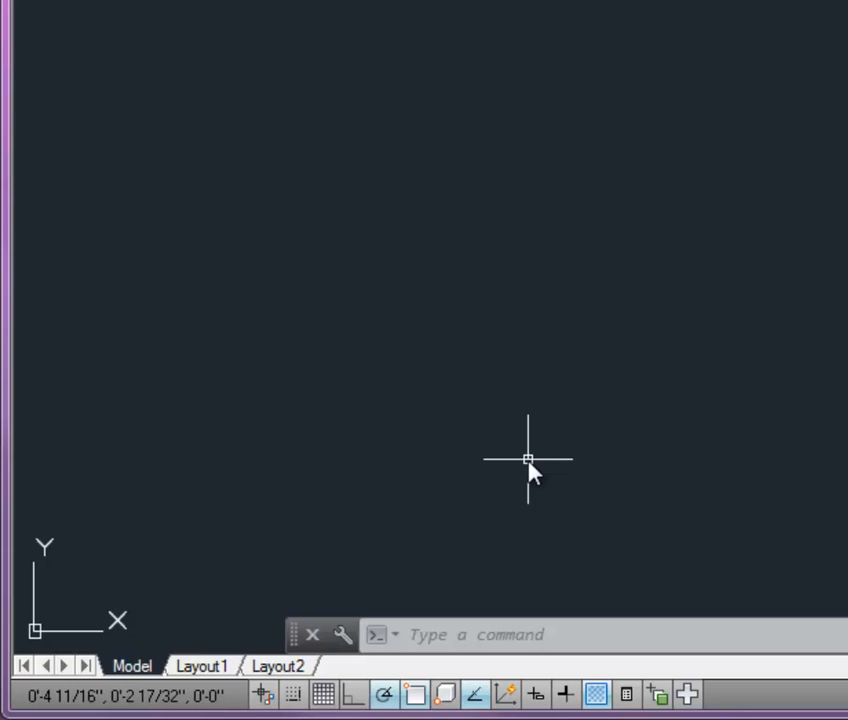
pyautogui.rightClick(388, 698)
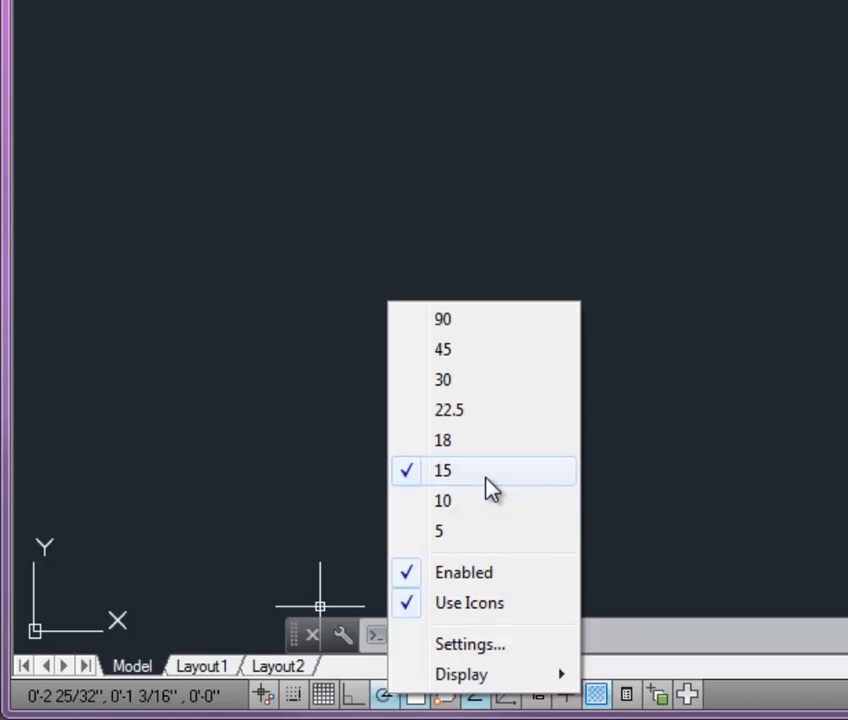
pyautogui.click(486, 648)
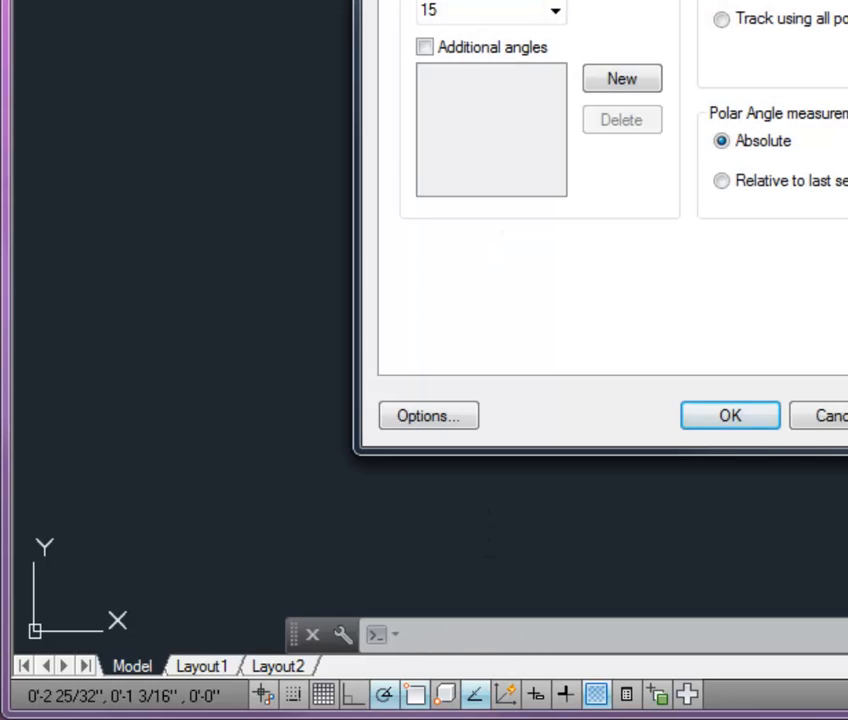
pyautogui.moveTo(600, 0); pyautogui.dragTo(611, 66)
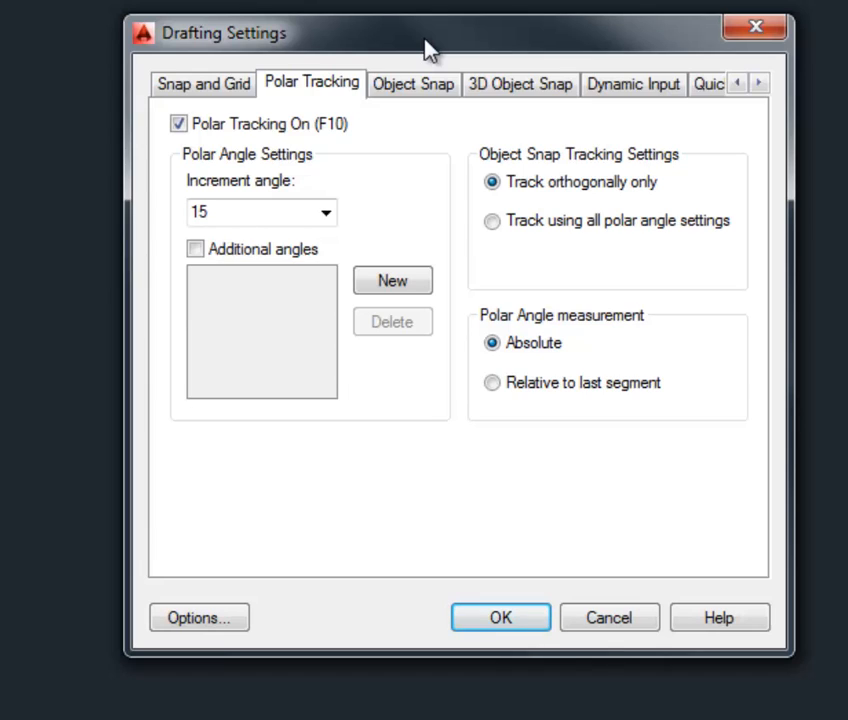
pyautogui.click(205, 85)
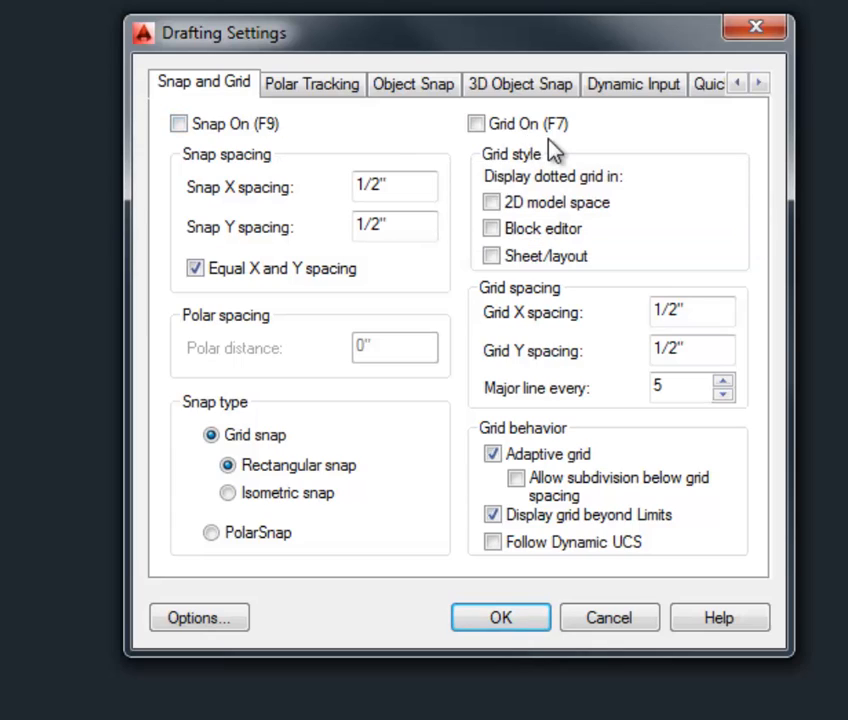
pyautogui.click(479, 133)
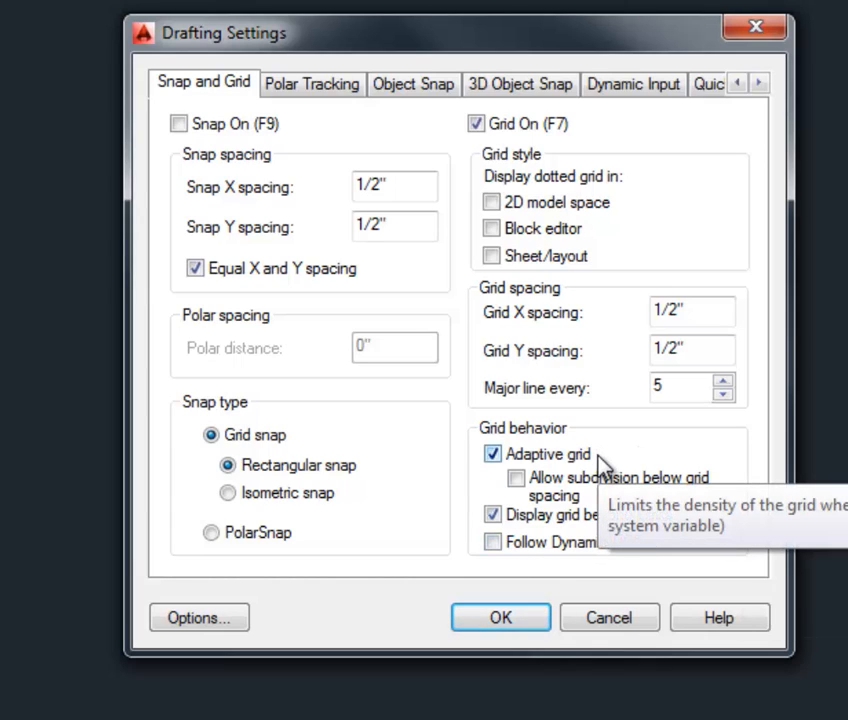
pyautogui.click(585, 527)
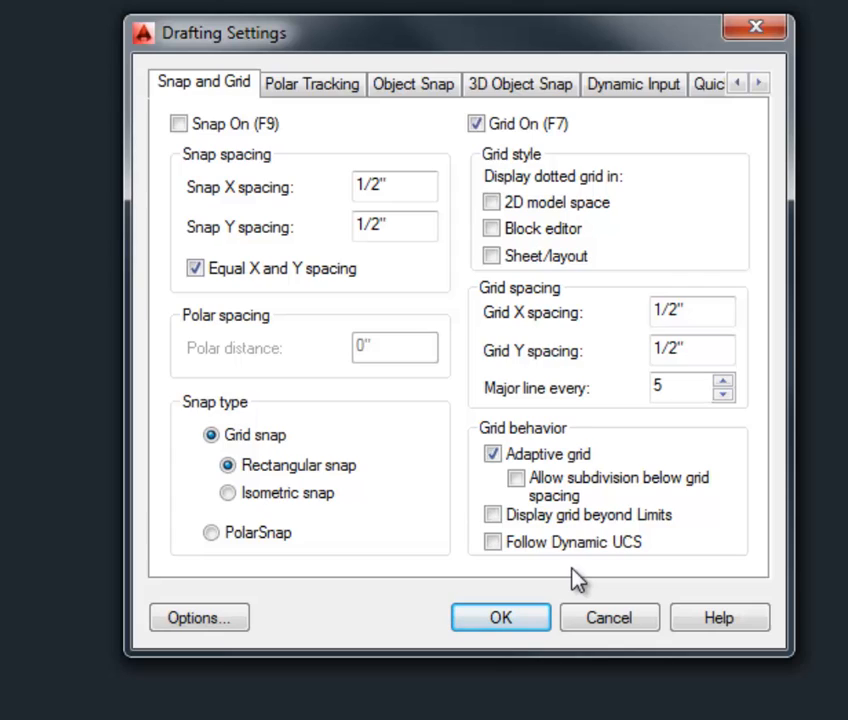
# - Check the polar tracking increment angle and the object snap modes, and accept the drafting settings
pyautogui.click(319, 90)
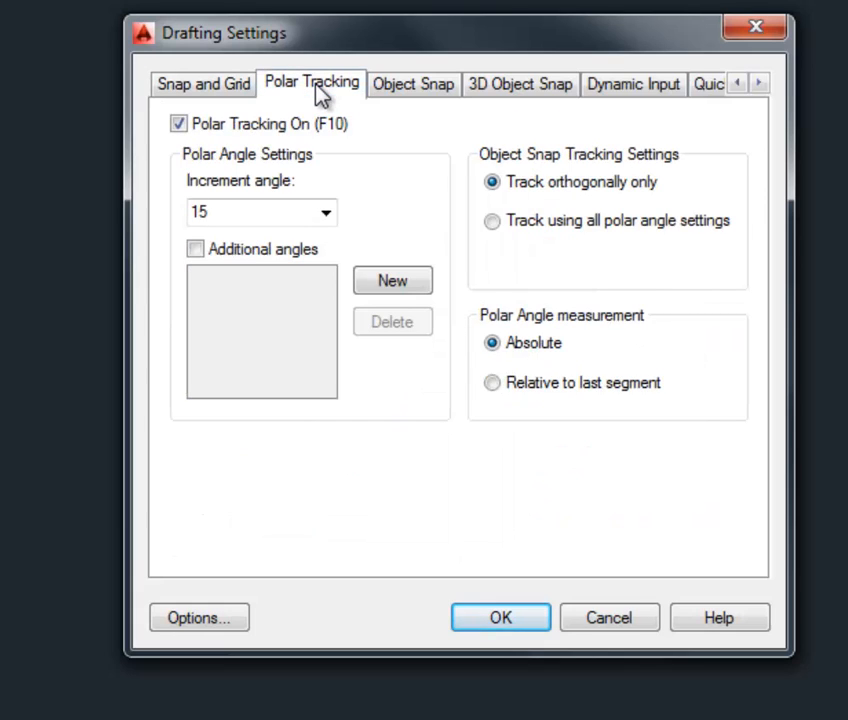
pyautogui.click(327, 219)
pyautogui.click(392, 219)
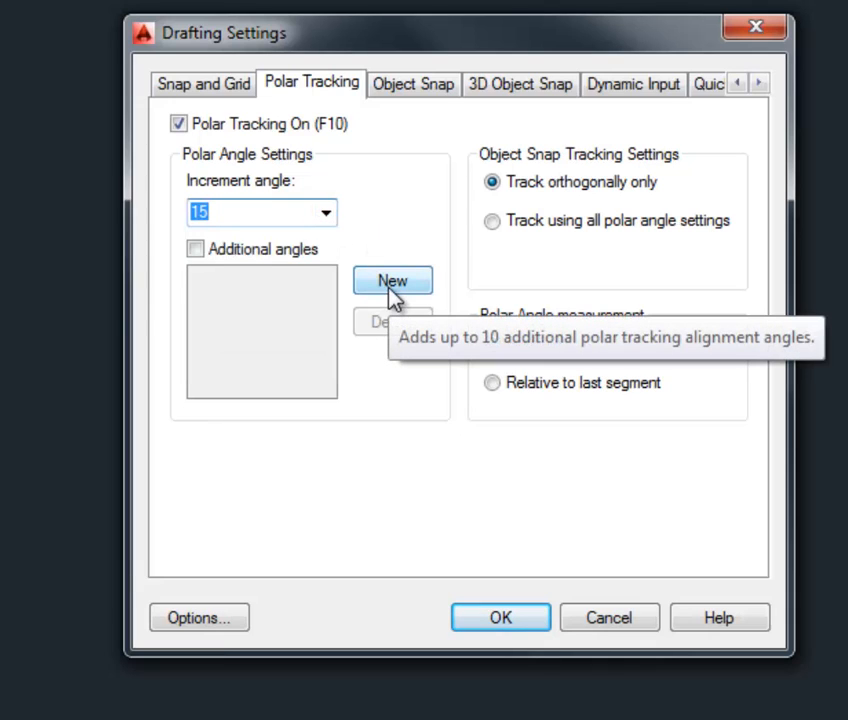
pyautogui.click(421, 93)
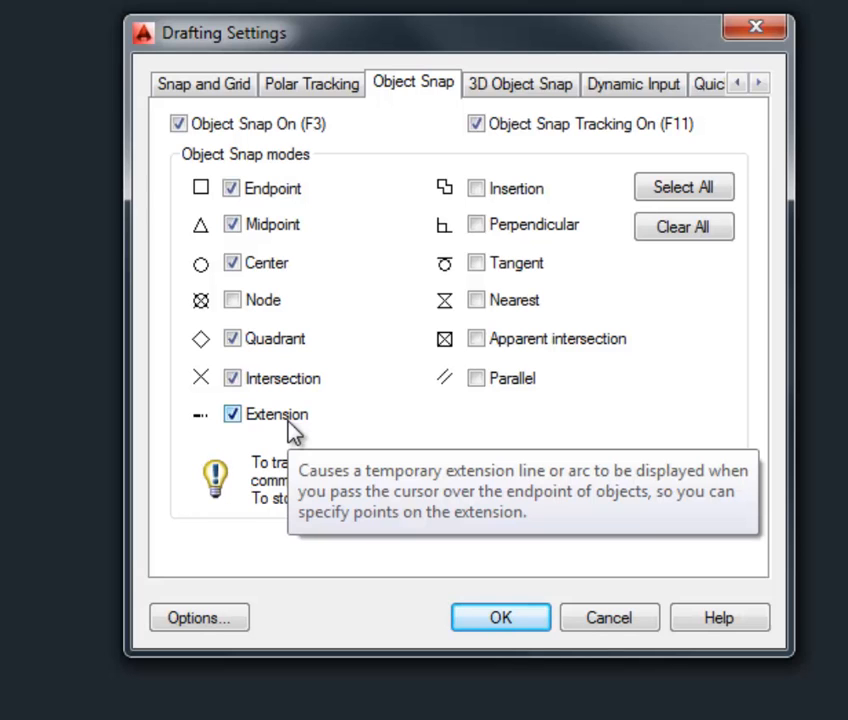
pyautogui.click(482, 619)
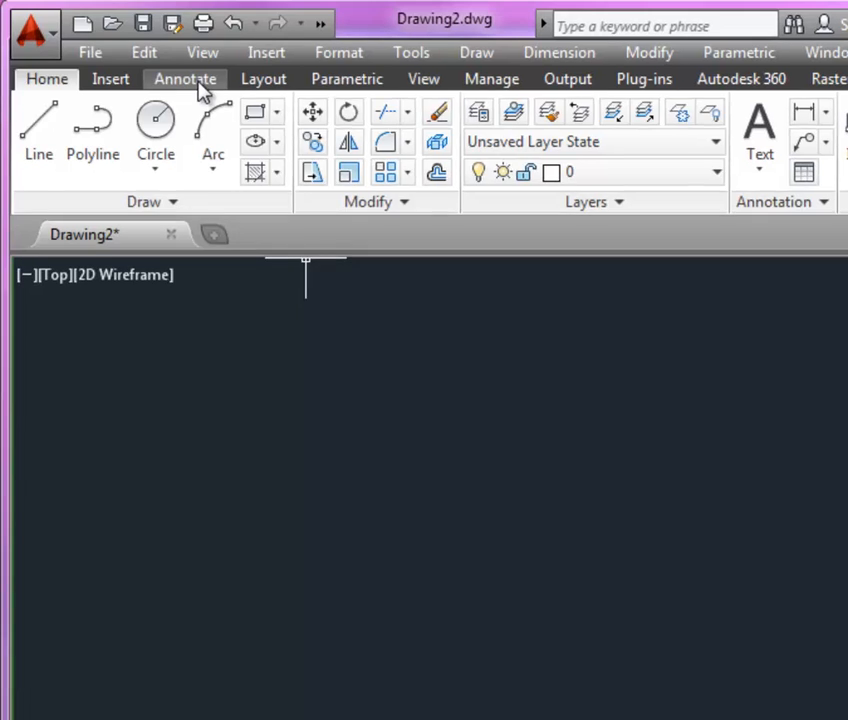
pyautogui.click(198, 85)
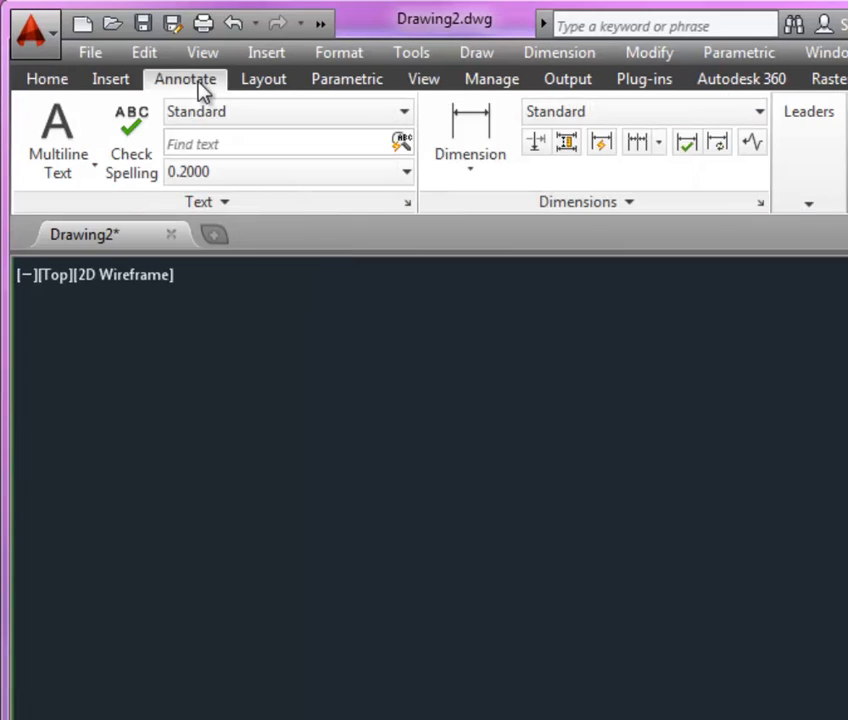
pyautogui.click(343, 56)
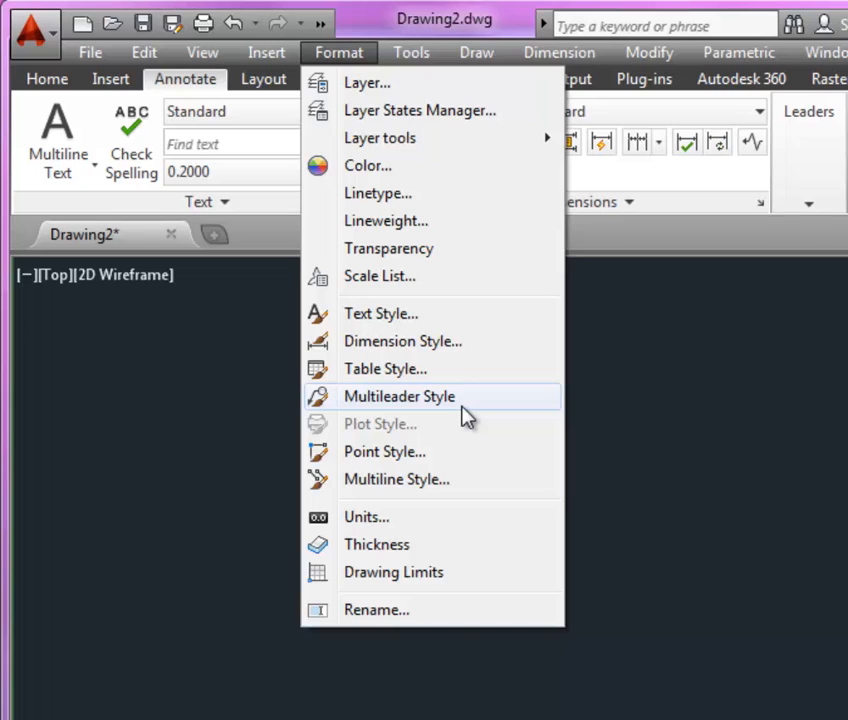
pyautogui.click(282, 245)
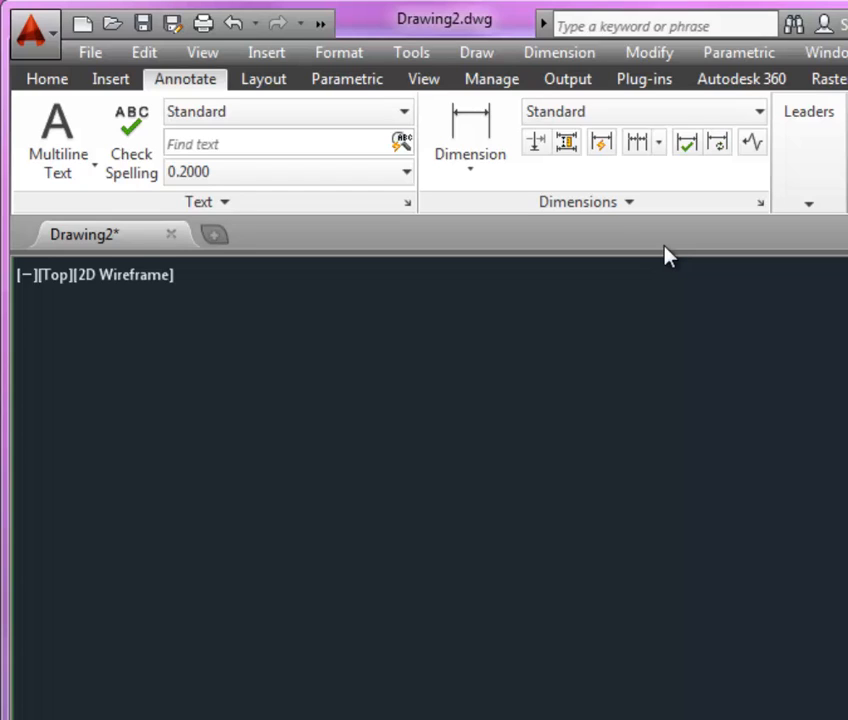
pyautogui.click(389, 117)
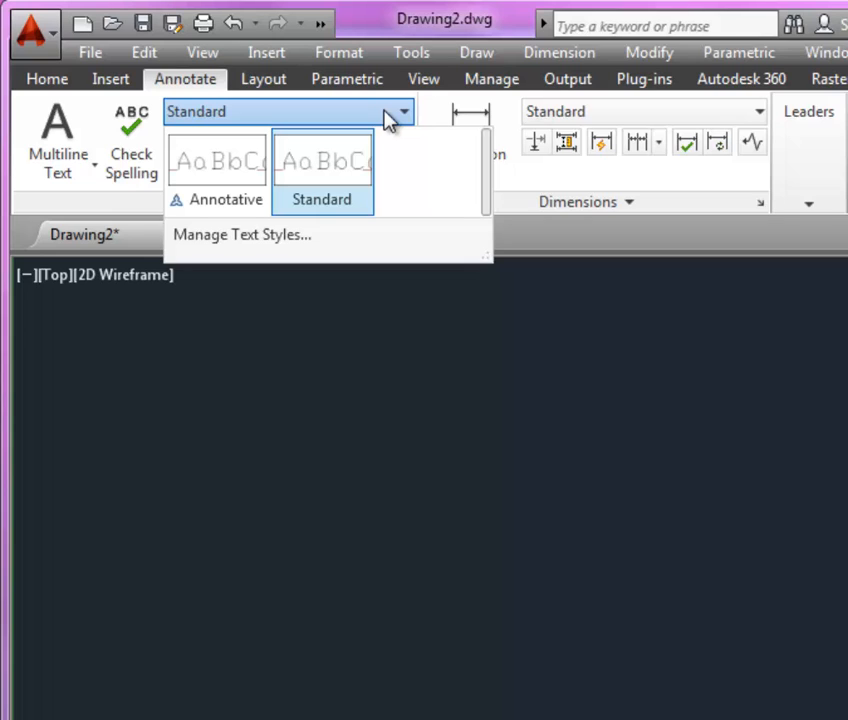
pyautogui.click(415, 404)
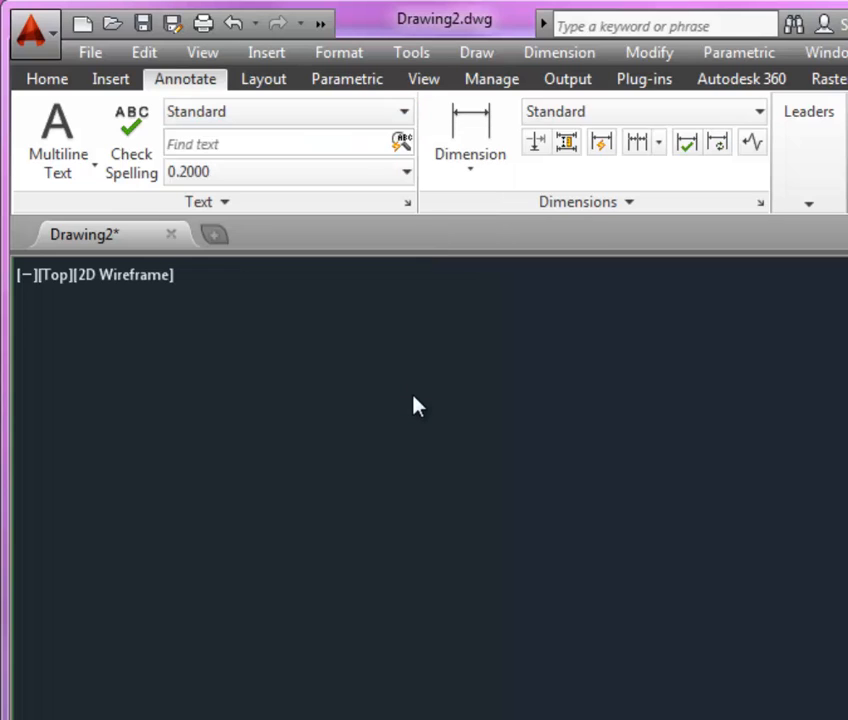
pyautogui.click(389, 374)
pyautogui.click(426, 297)
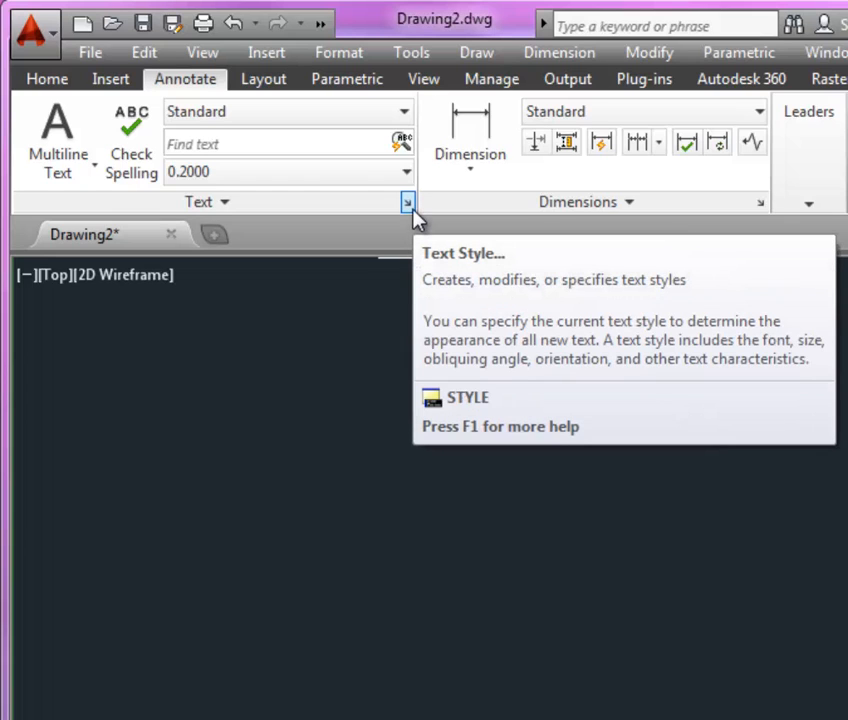
# - Create a new text style named Notes based on the Annotative style
pyautogui.click(409, 205)
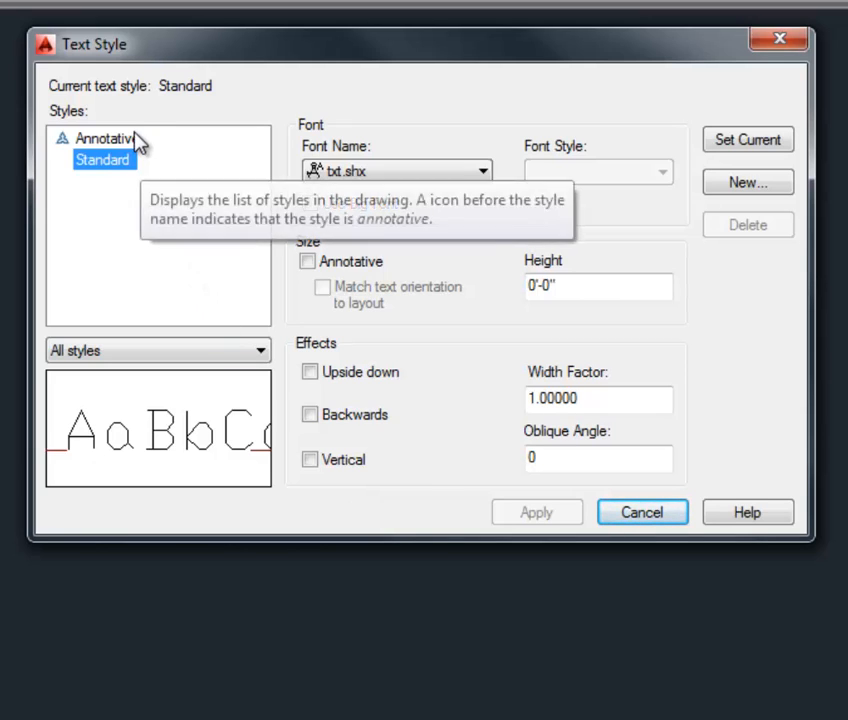
pyautogui.click(95, 143)
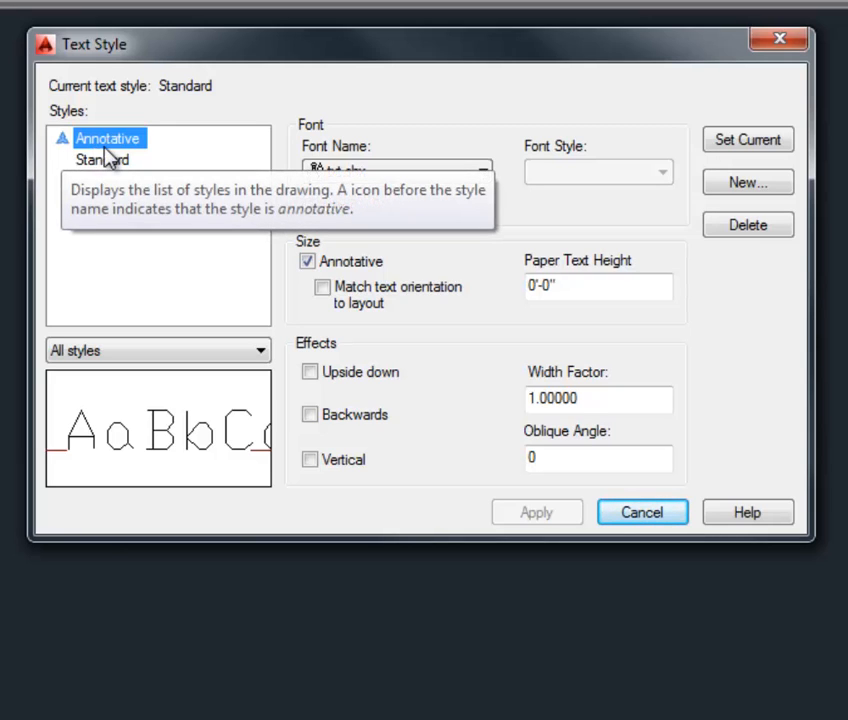
pyautogui.click(572, 286)
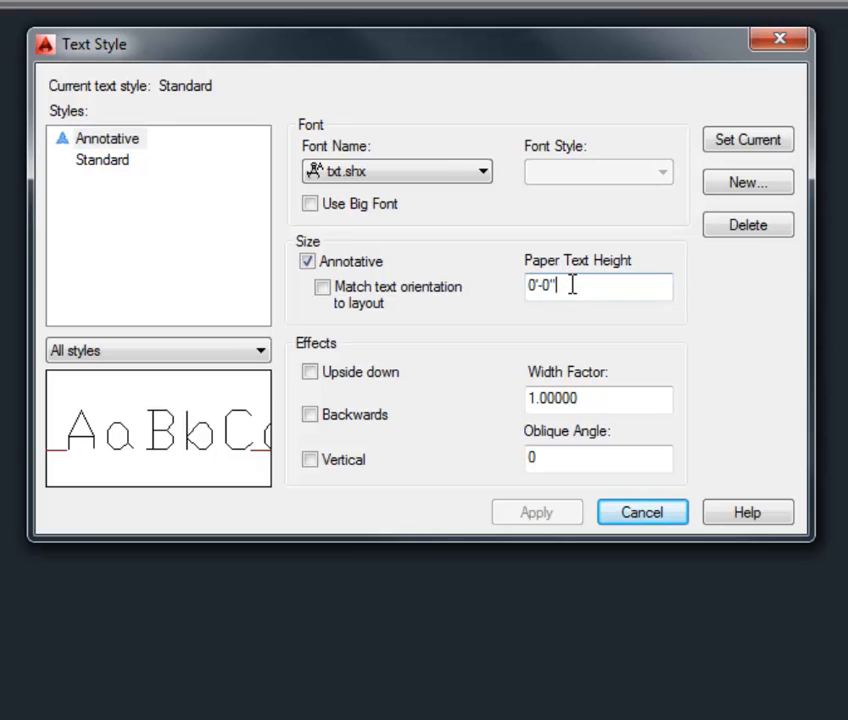
pyautogui.moveTo(572, 286); pyautogui.dragTo(527, 286)
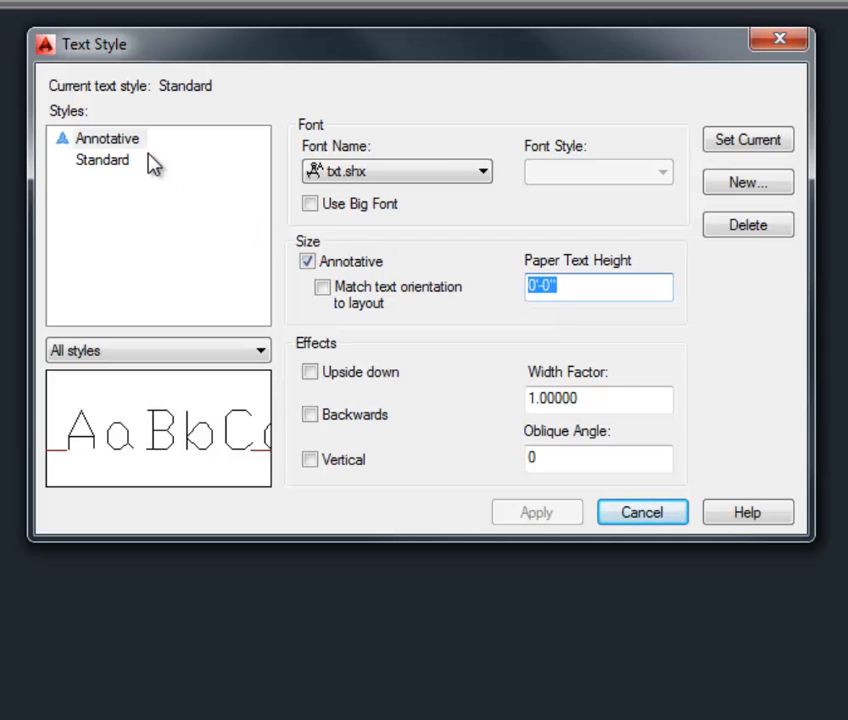
pyautogui.click(764, 193)
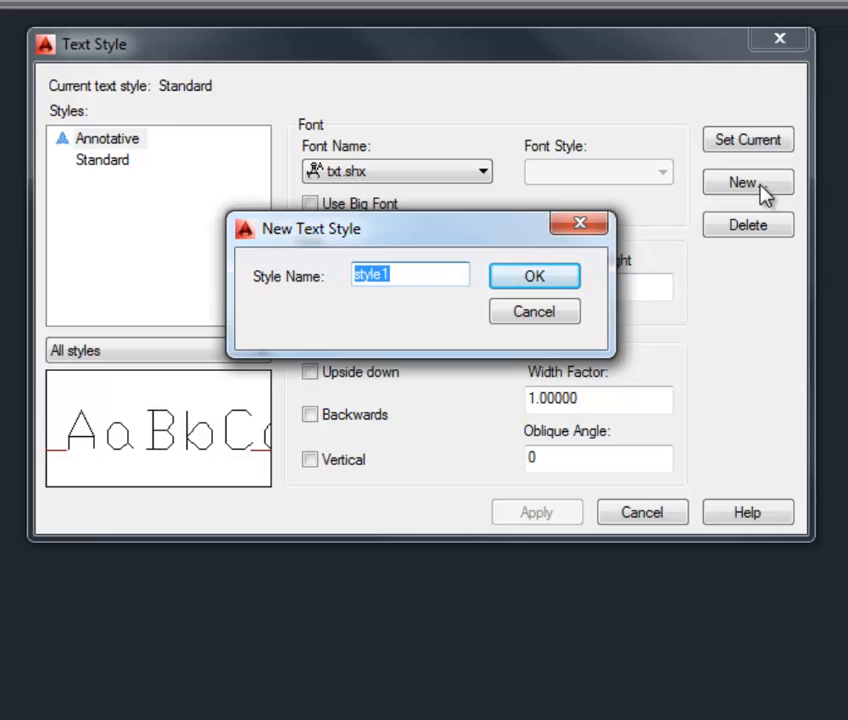
pyautogui.write('Notes')
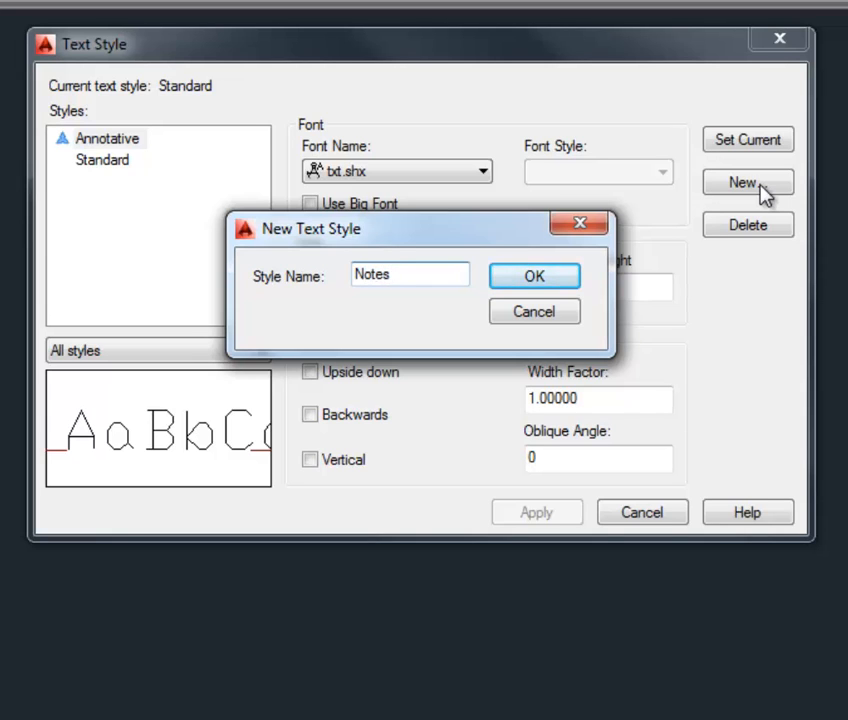
pyautogui.press('Return')
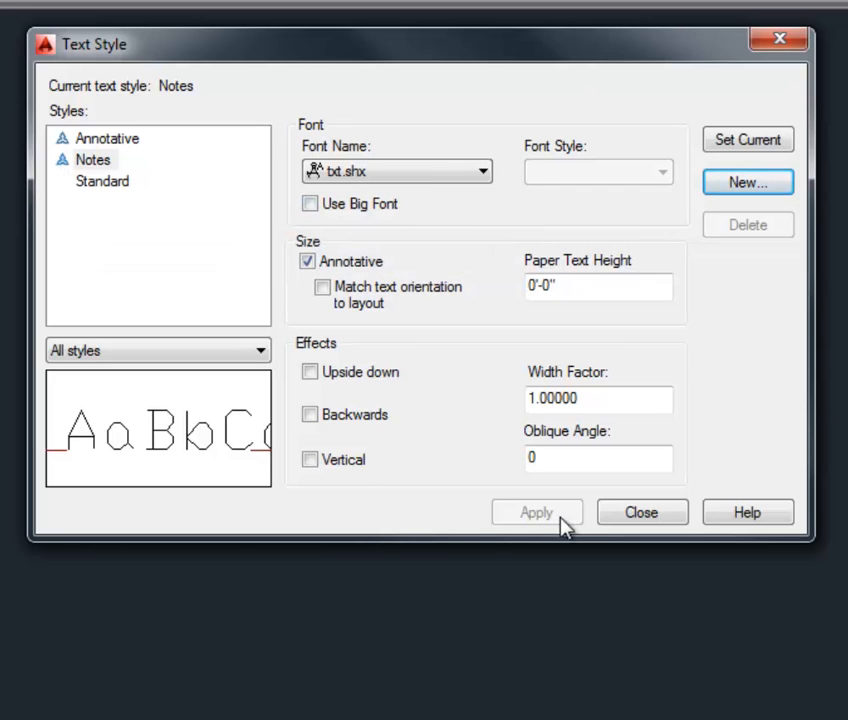
# - Set the font of the Notes text style to romans.shx
pyautogui.click(472, 174)
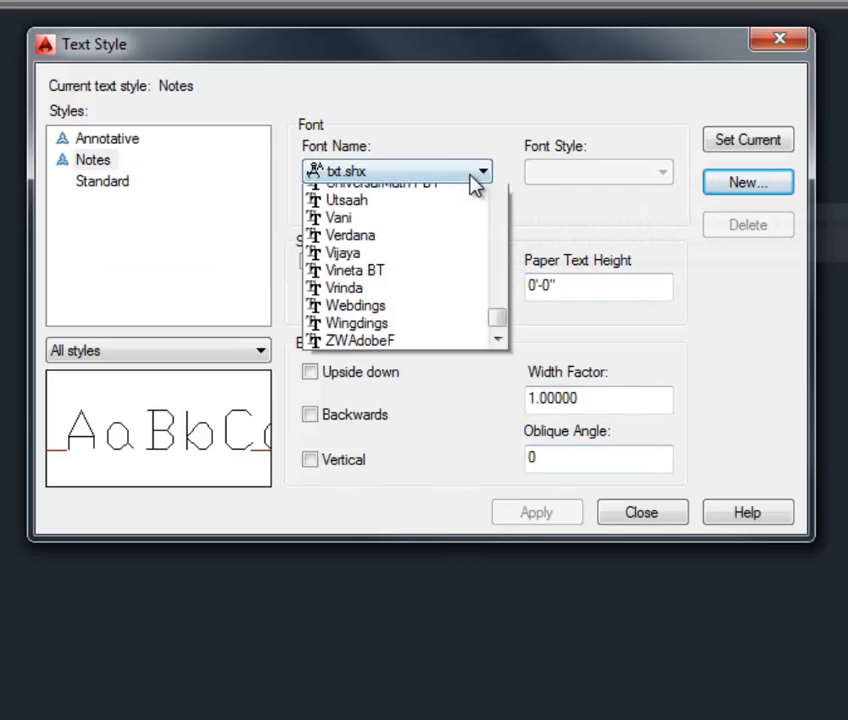
pyautogui.scroll(6, 455, 255)
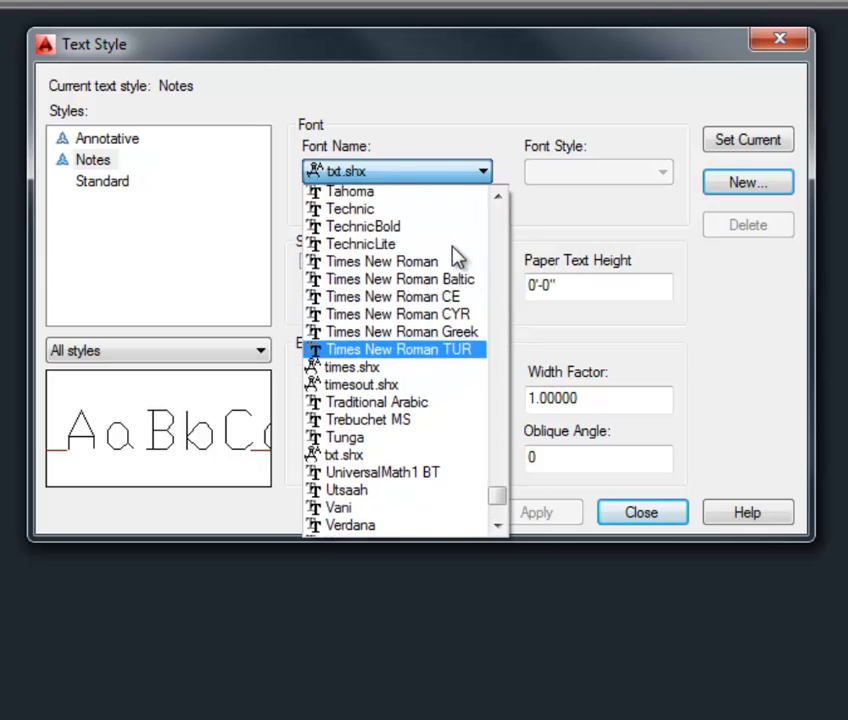
pyautogui.scroll(8, 455, 257)
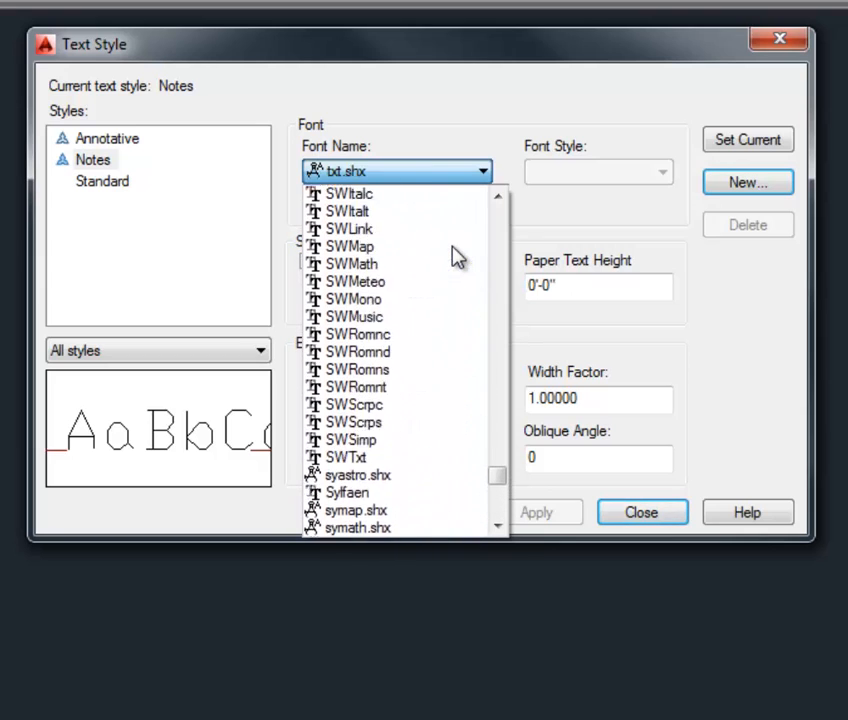
pyautogui.scroll(10, 455, 257)
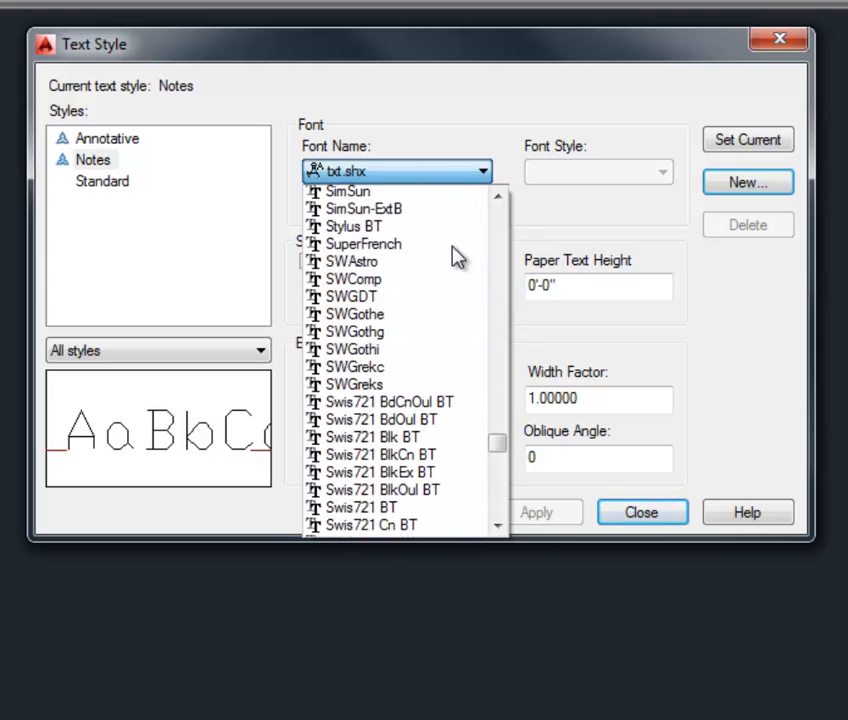
pyautogui.scroll(7, 455, 257)
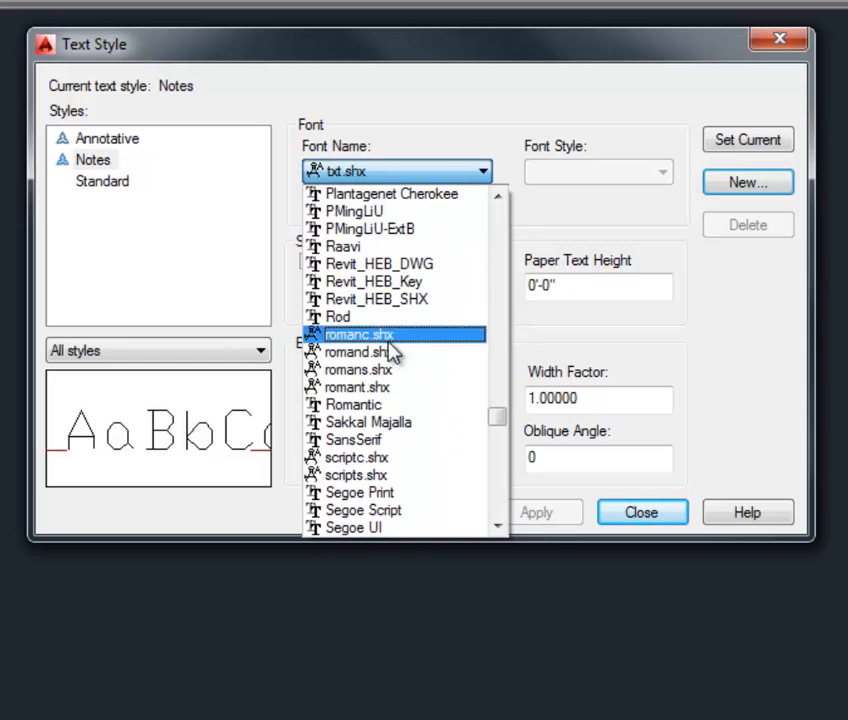
pyautogui.click(397, 370)
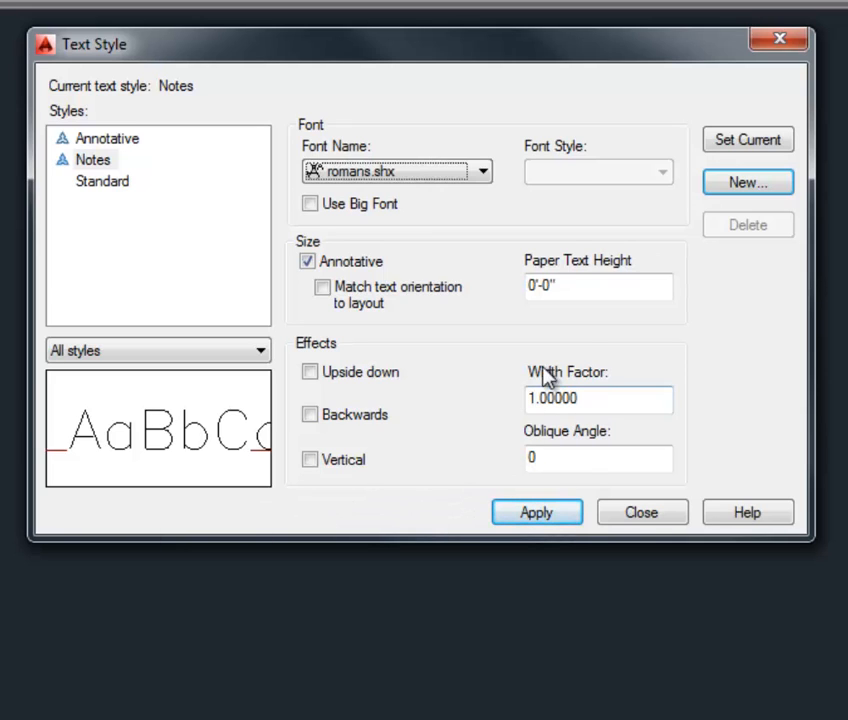
# - Set the Notes style's paper text height to .125 (1/8") and apply the changes
pyautogui.moveTo(581, 286); pyautogui.dragTo(473, 291)
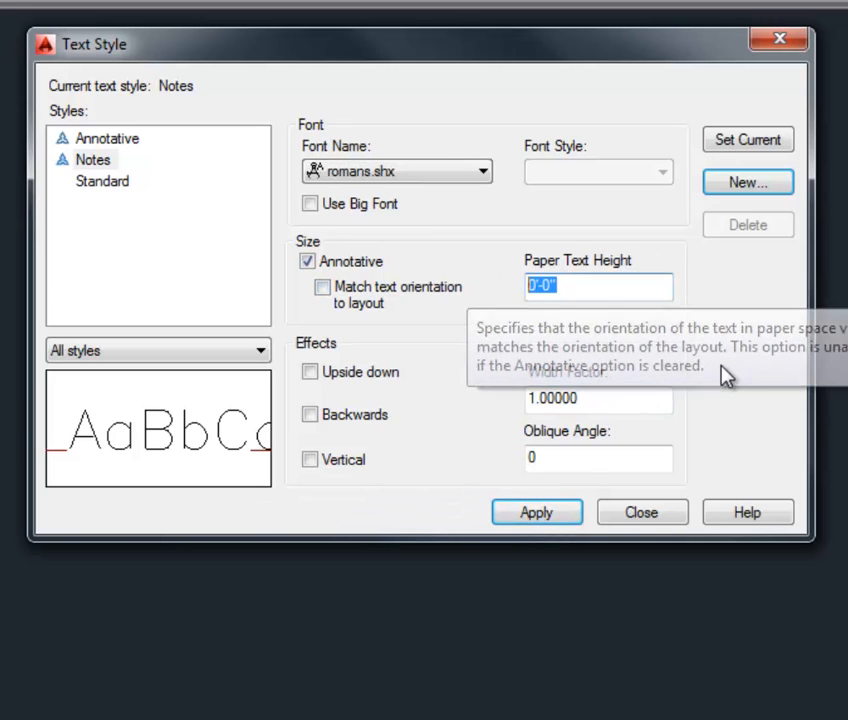
pyautogui.write('1')
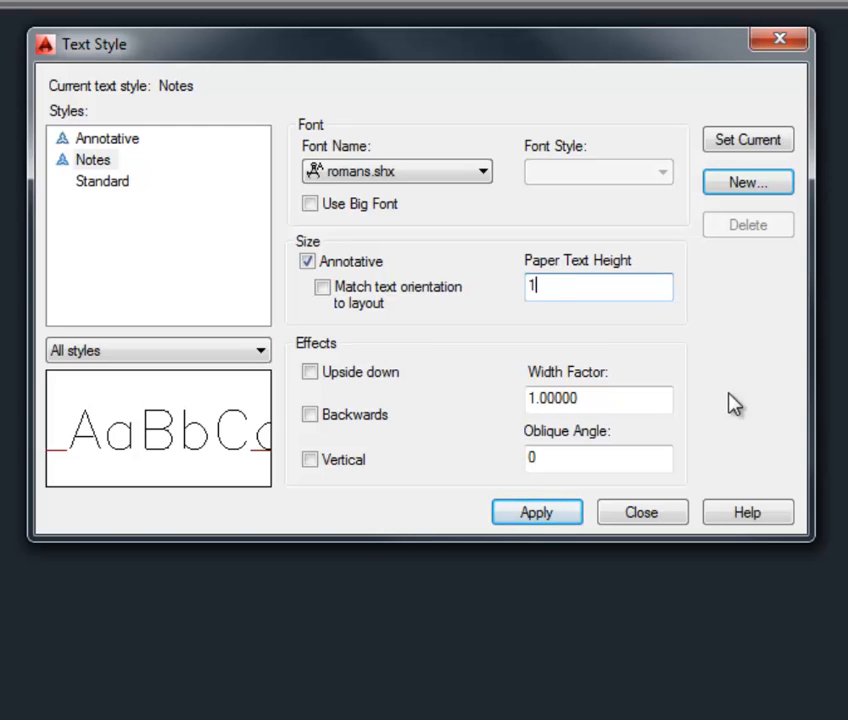
pyautogui.write('/8"')
pyautogui.press('BackSpace')
pyautogui.press('BackSpace')
pyautogui.press('BackSpace')
pyautogui.press('BackSpace')
pyautogui.write('.125')
pyautogui.click(636, 396)
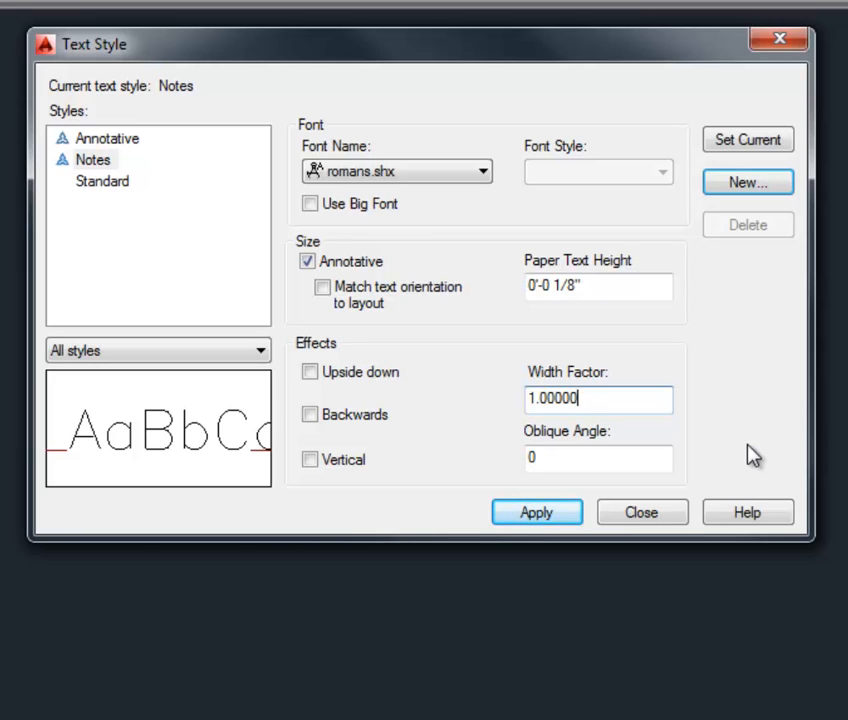
pyautogui.click(538, 518)
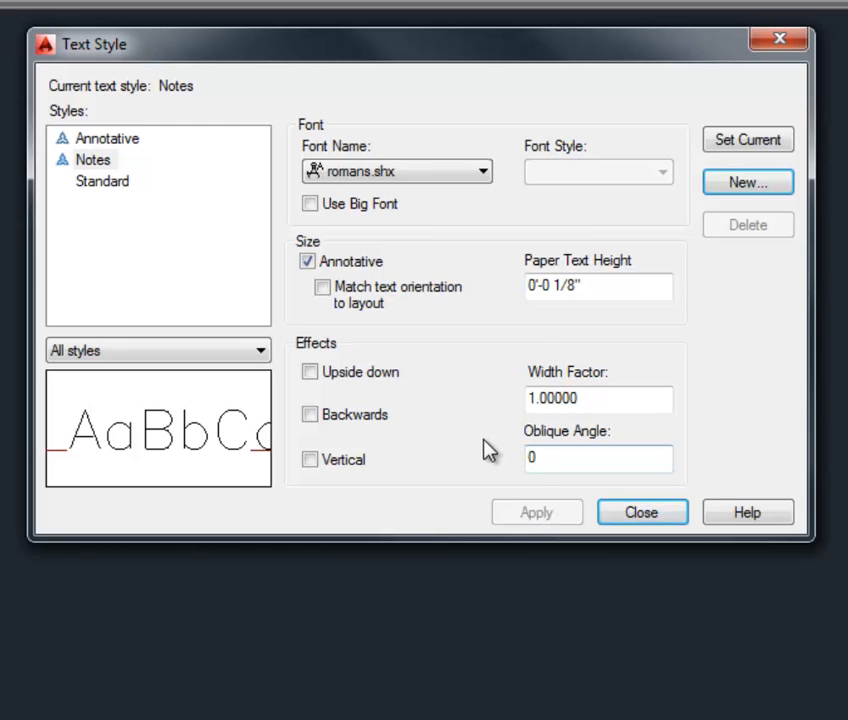
# - Create a new text style named dims and set its paper text height to 3/32"
pyautogui.click(743, 193)
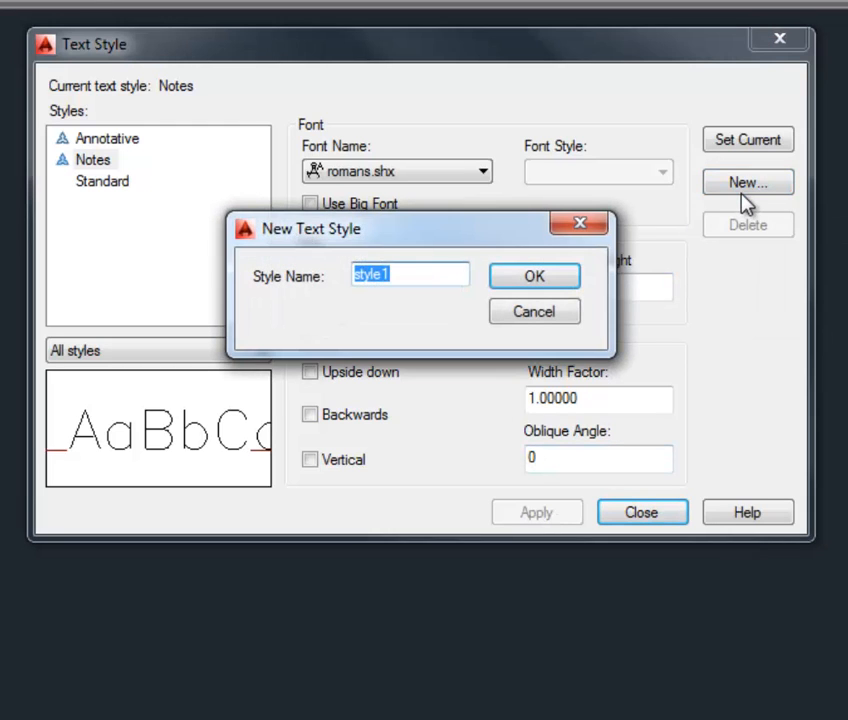
pyautogui.write('dims')
pyautogui.press('Return')
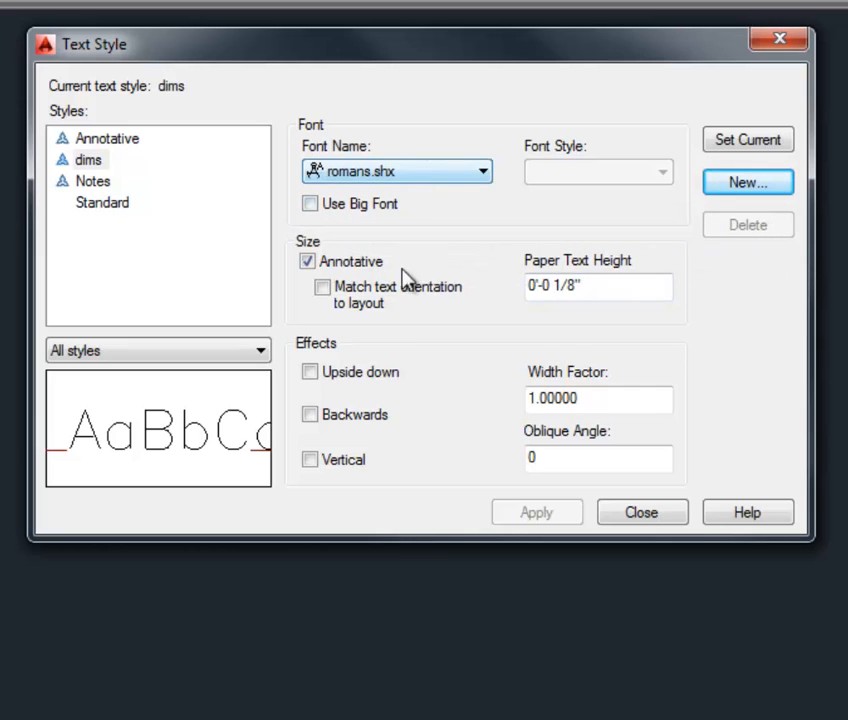
pyautogui.click(613, 291)
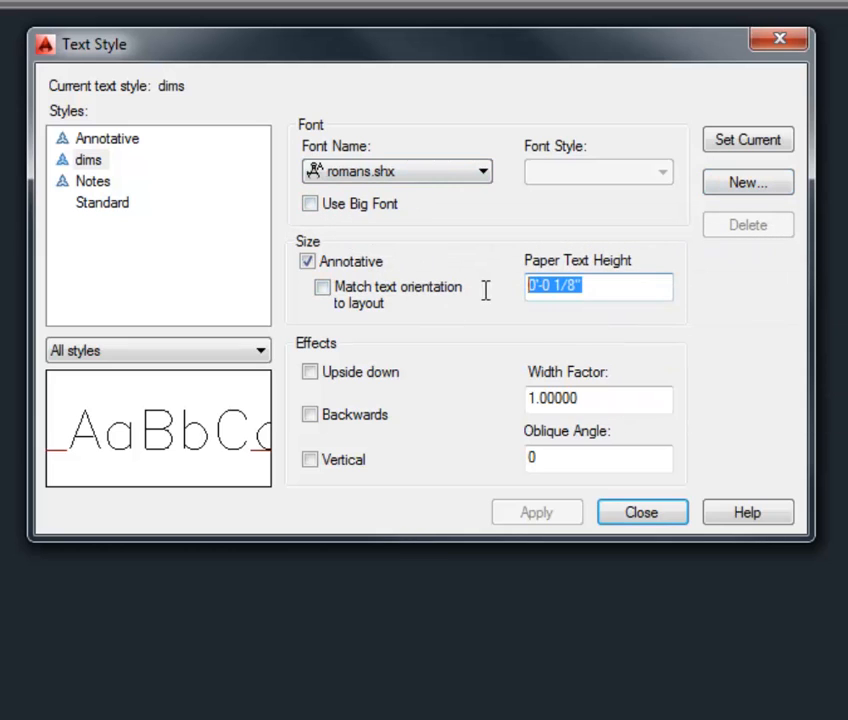
pyautogui.write('3/32')
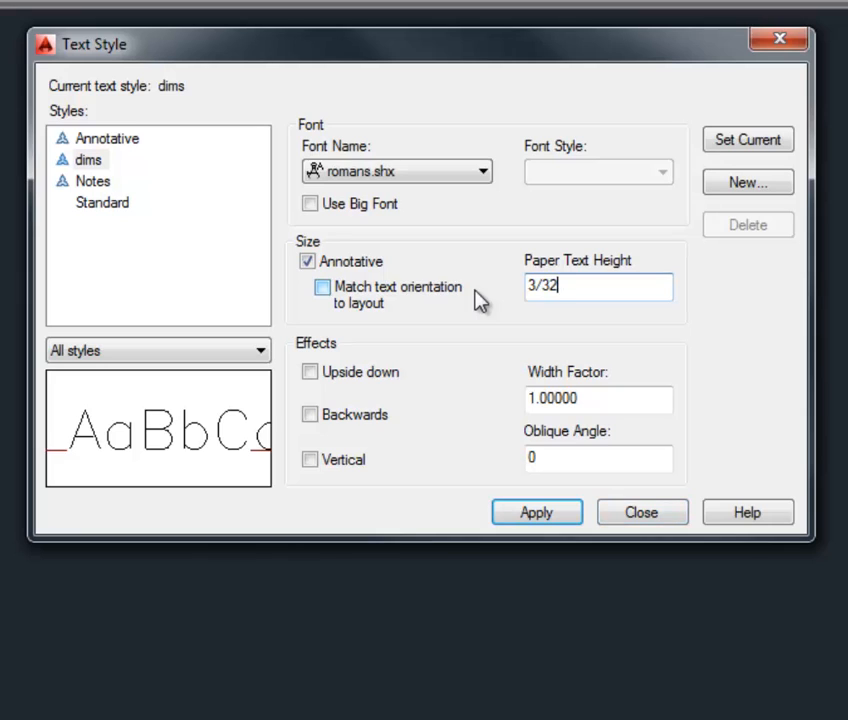
pyautogui.click(655, 396)
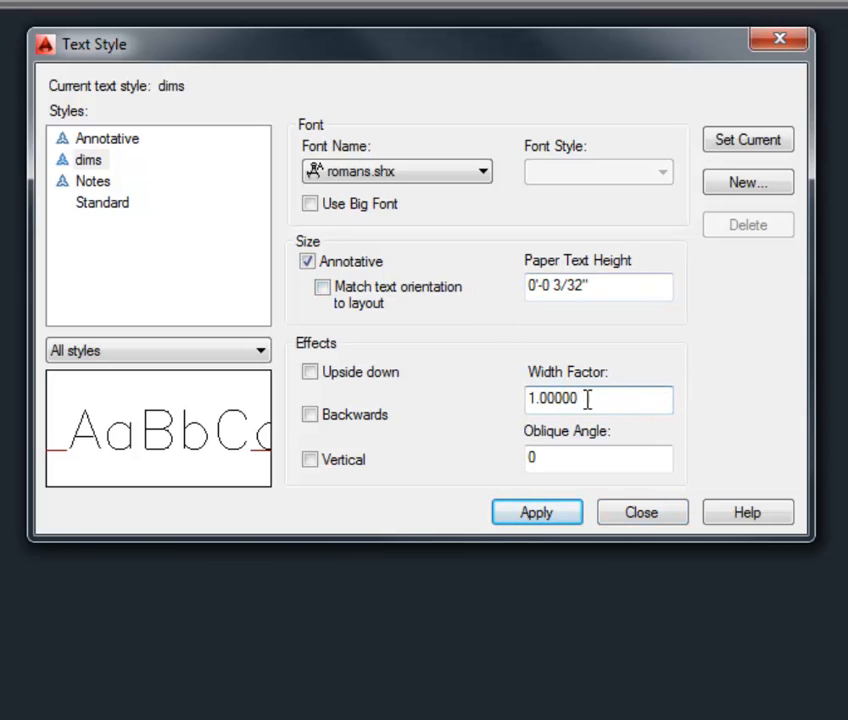
# - Set the dims style's width factor to .75 and oblique angle to 7, then apply and close the text style settings
pyautogui.moveTo(589, 399); pyautogui.dragTo(505, 409)
pyautogui.write('.75')
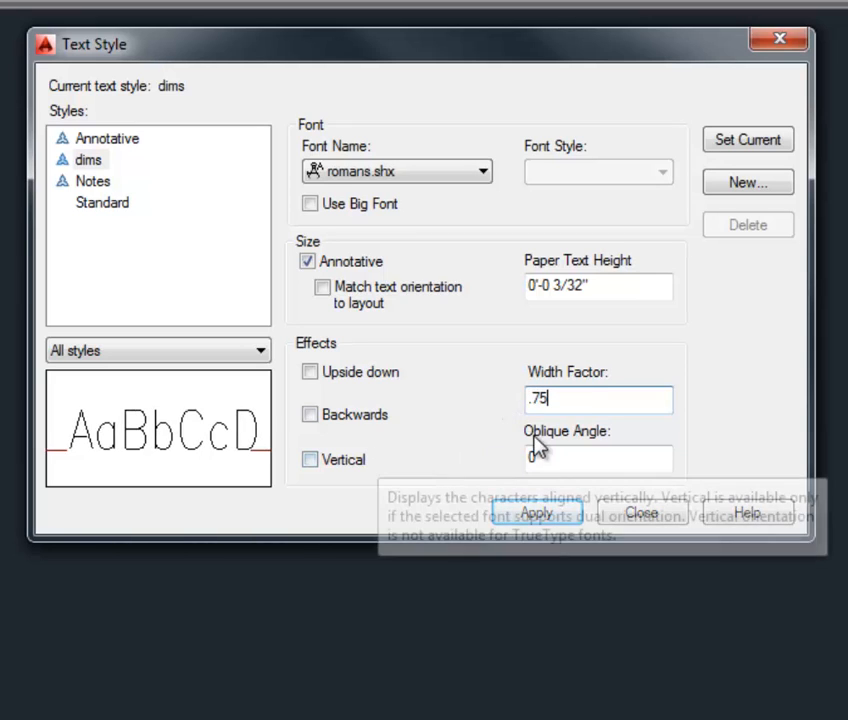
pyautogui.moveTo(540, 458); pyautogui.dragTo(513, 455)
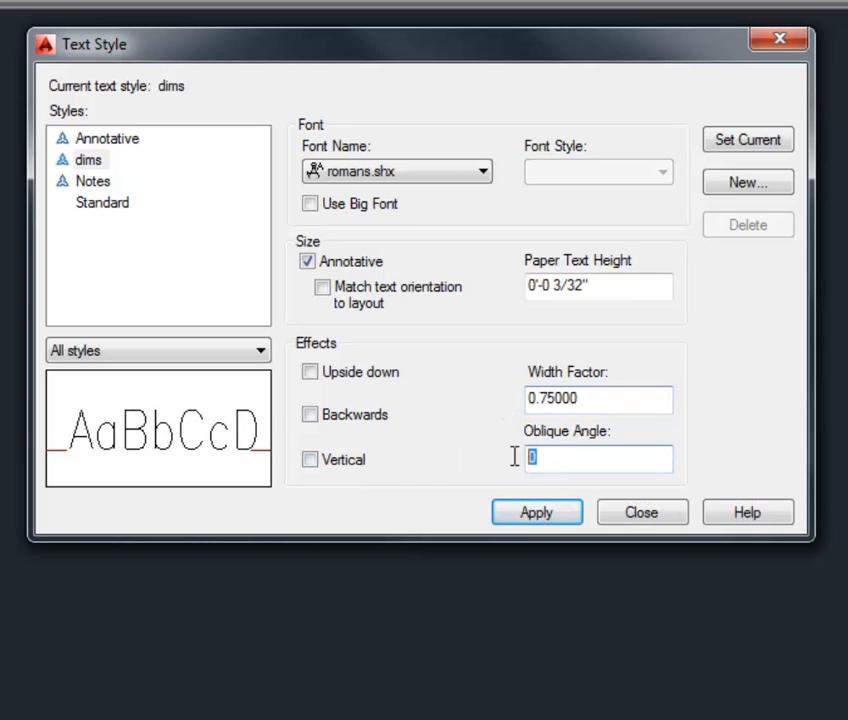
pyautogui.write('7')
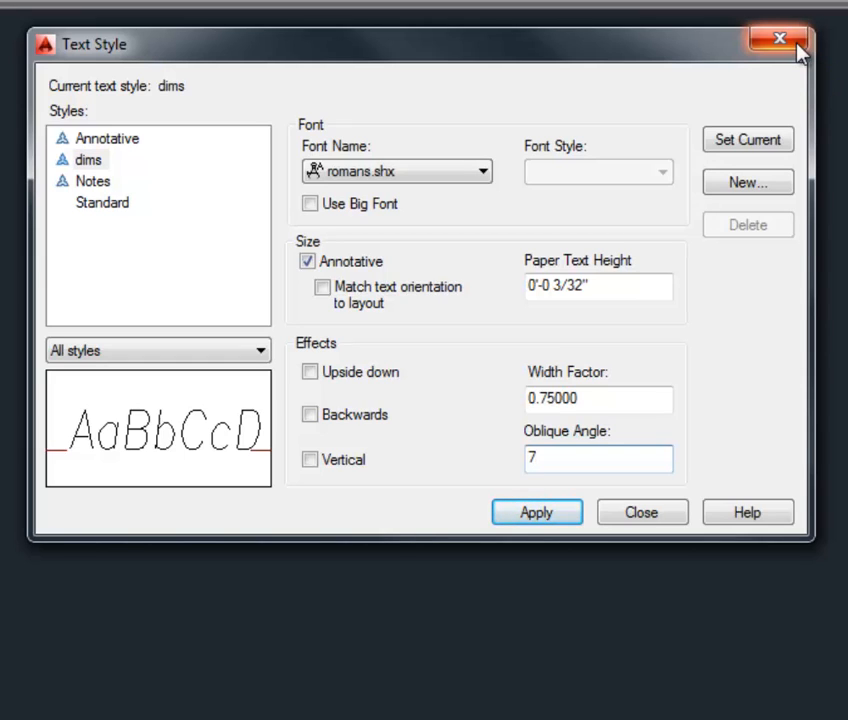
pyautogui.click(517, 516)
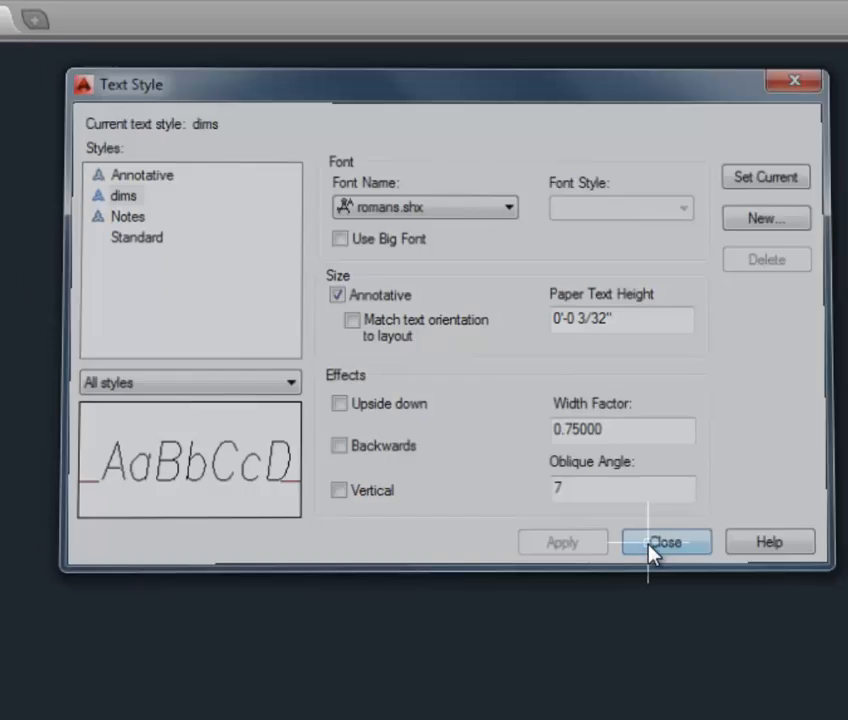
pyautogui.click(630, 514)
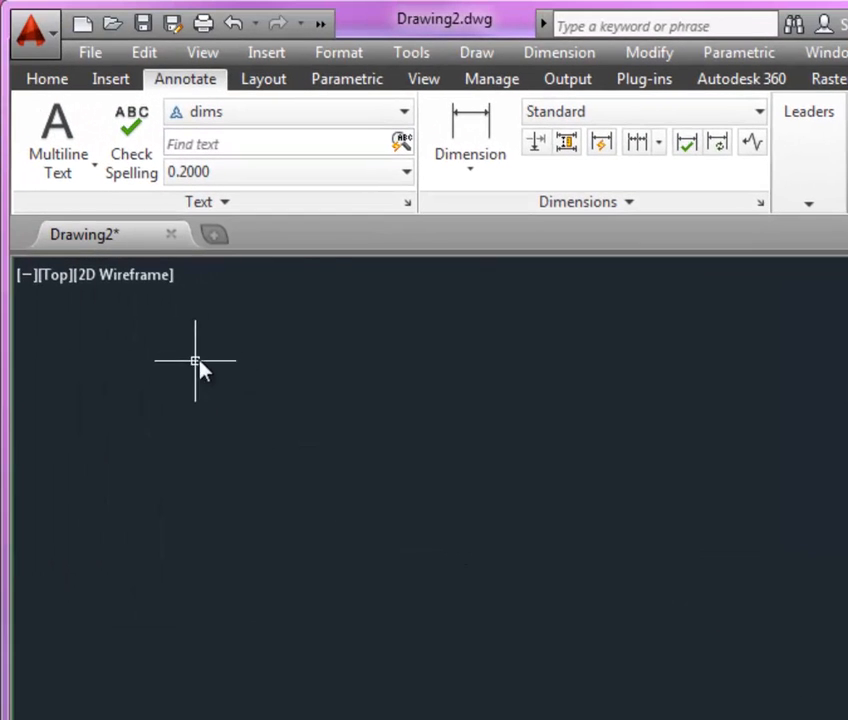
# - Check the list of text styles available in the drawing
pyautogui.click(395, 114)
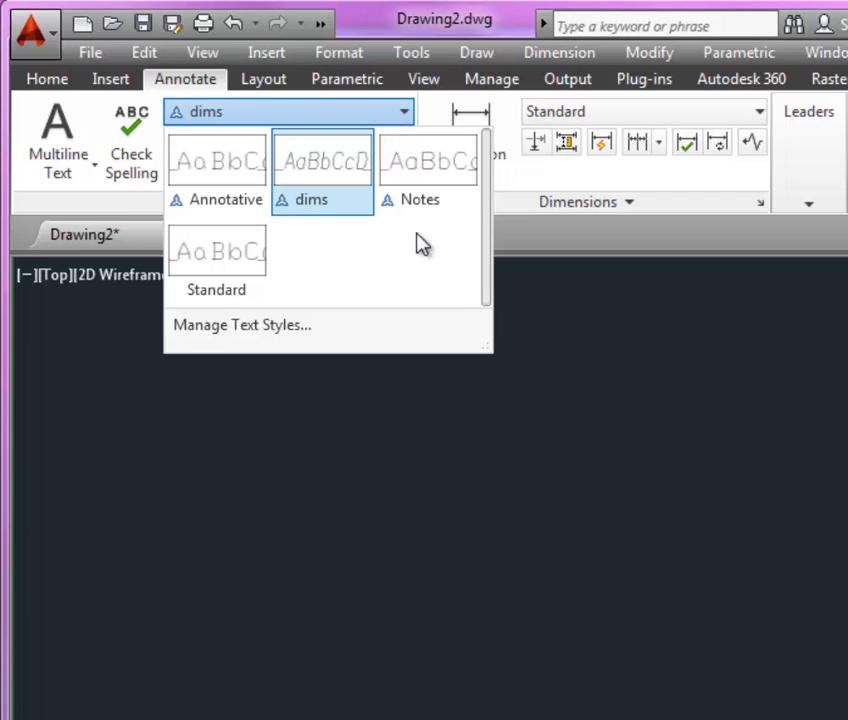
pyautogui.click(600, 323)
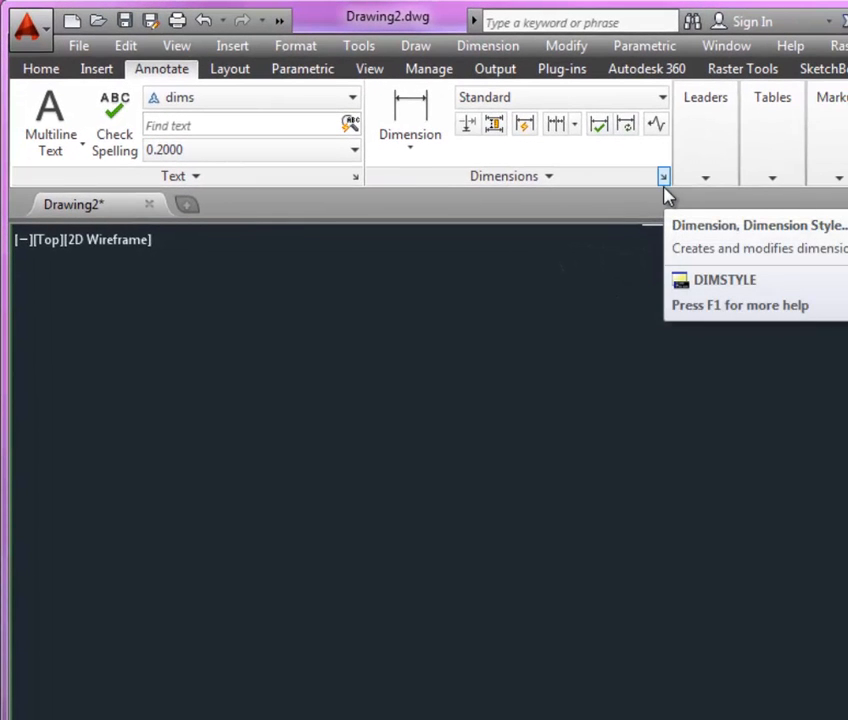
# - Create a new annotative dimension style named adims based on the Annotative style, for all dimensions
pyautogui.click(664, 187)
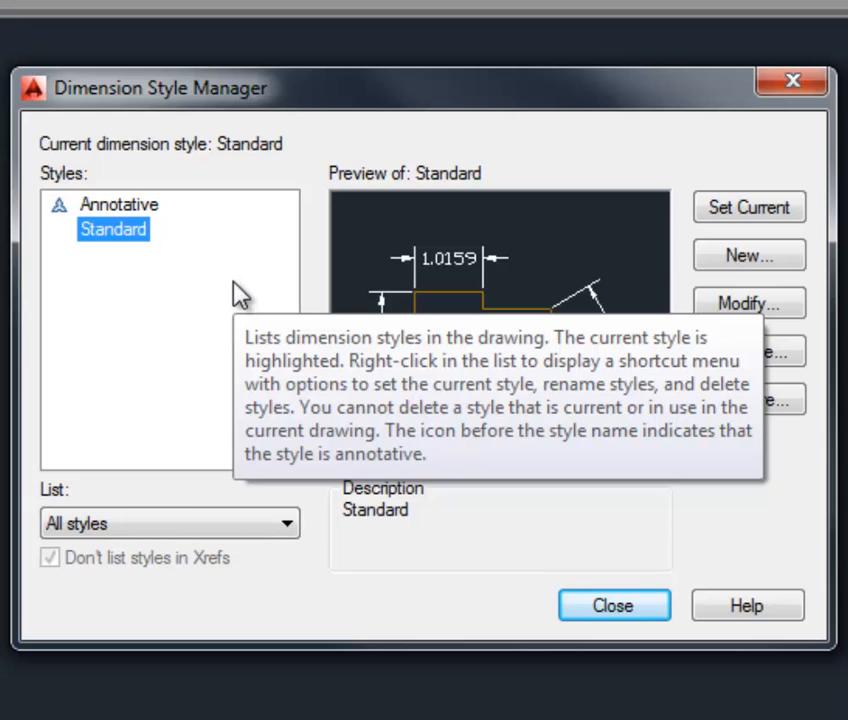
pyautogui.click(128, 212)
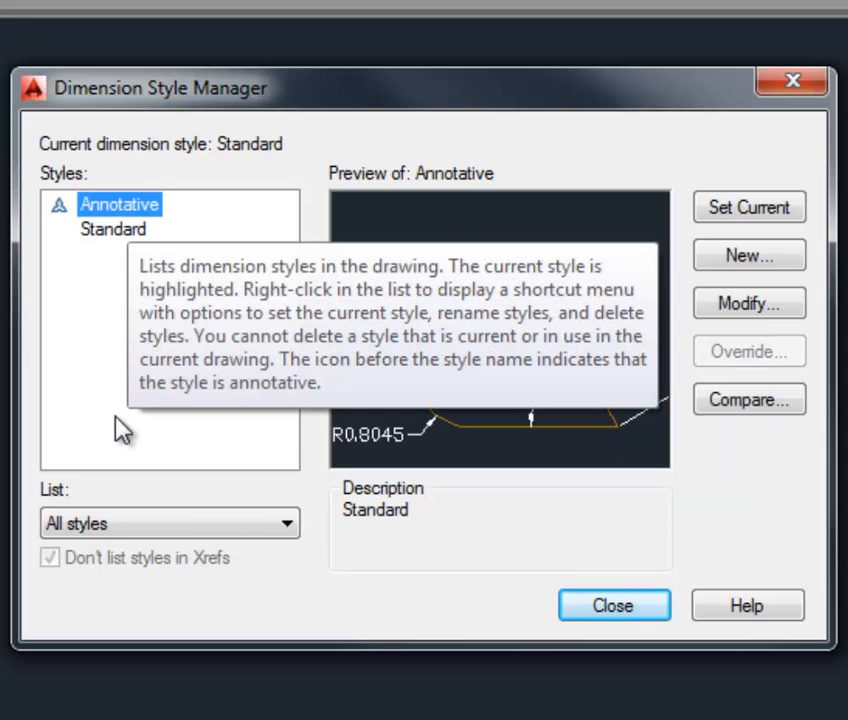
pyautogui.click(797, 272)
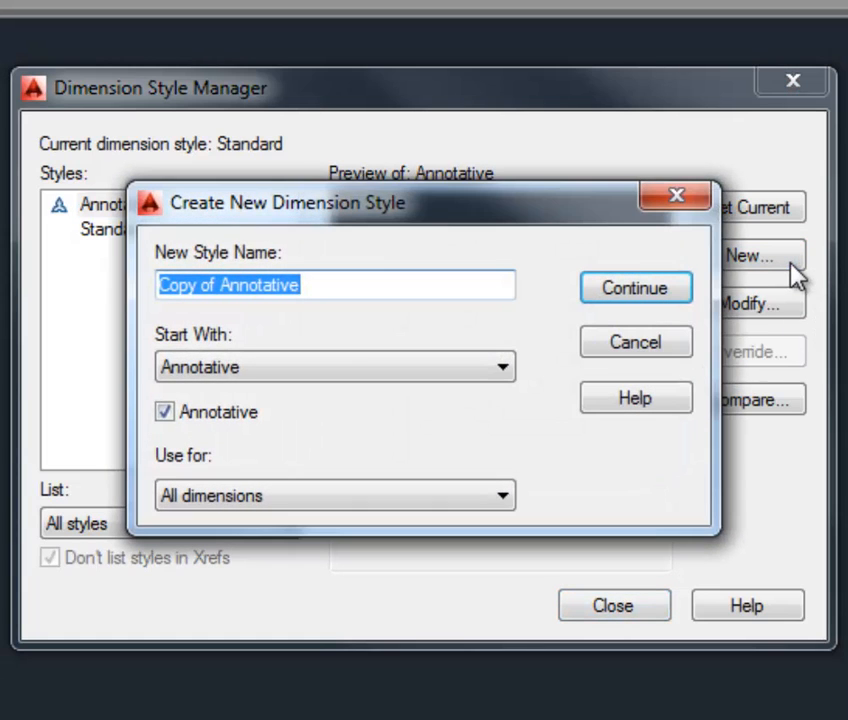
pyautogui.write('ad')
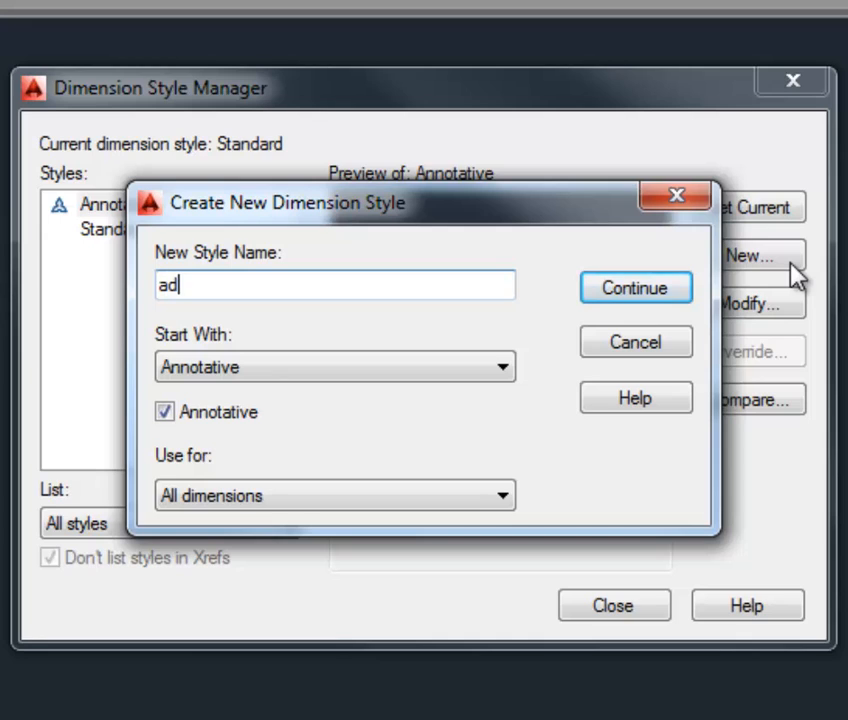
pyautogui.write('ims')
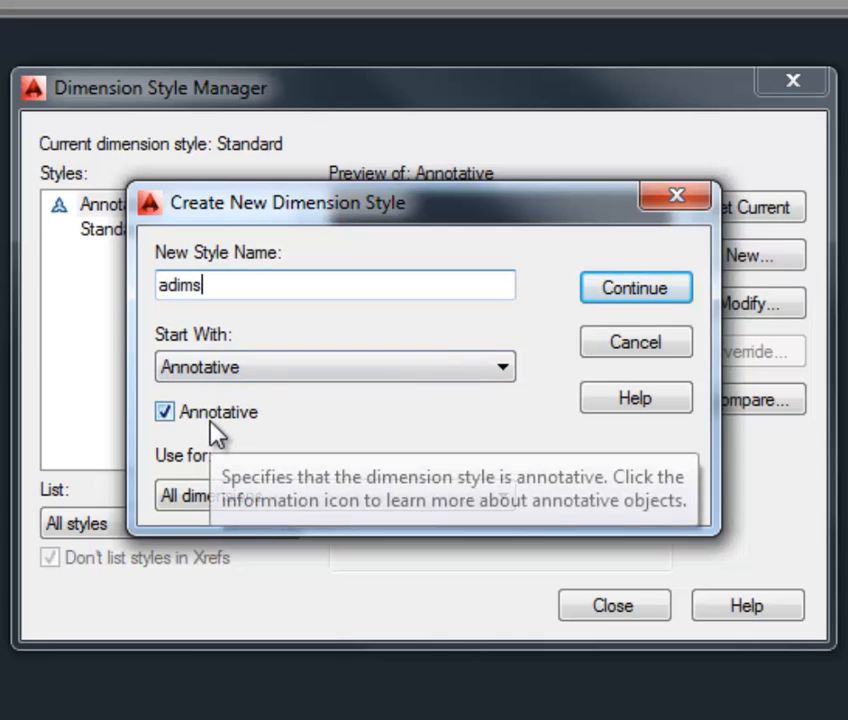
pyautogui.click(622, 304)
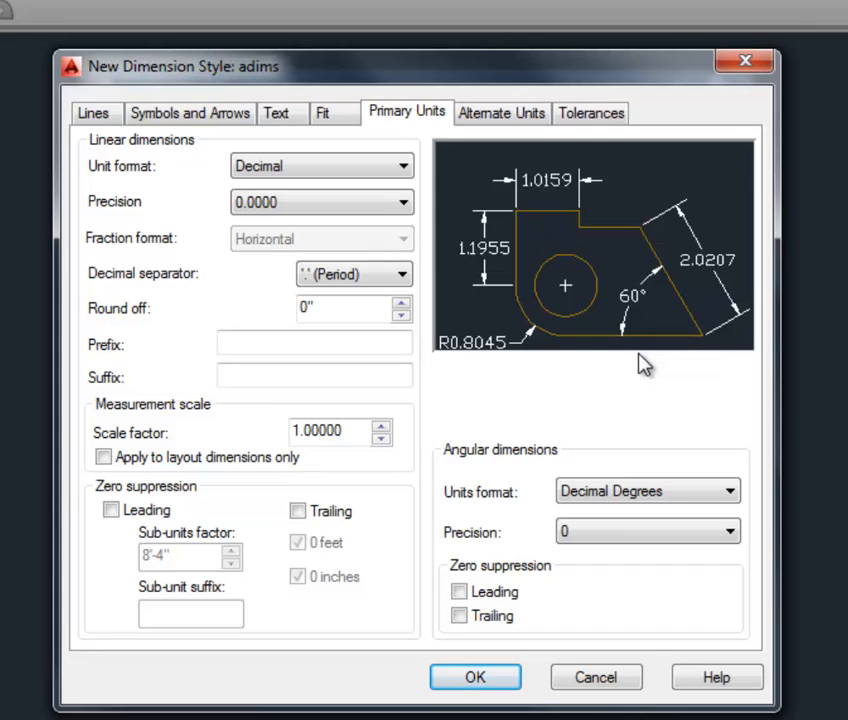
# - Set the extension lines of the adims style to extend 1/16" beyond the dimension lines
pyautogui.click(88, 119)
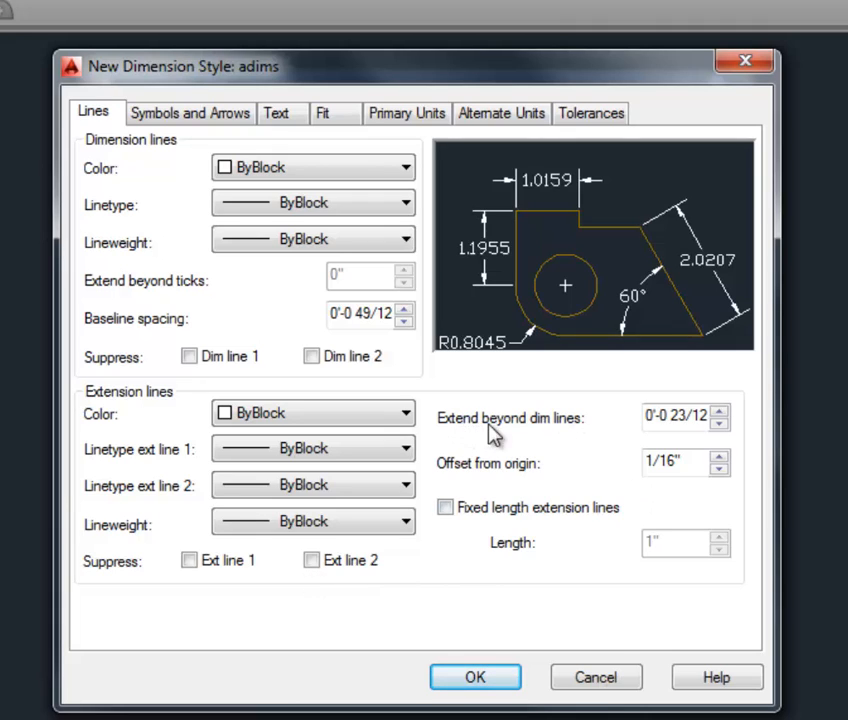
pyautogui.moveTo(646, 421); pyautogui.dragTo(721, 420)
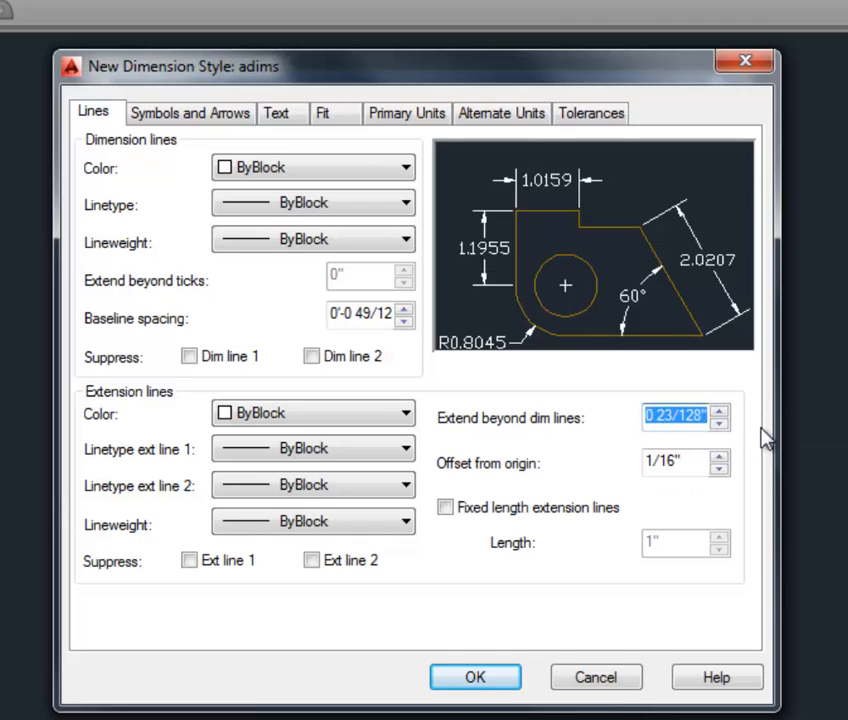
pyautogui.write('1/16')
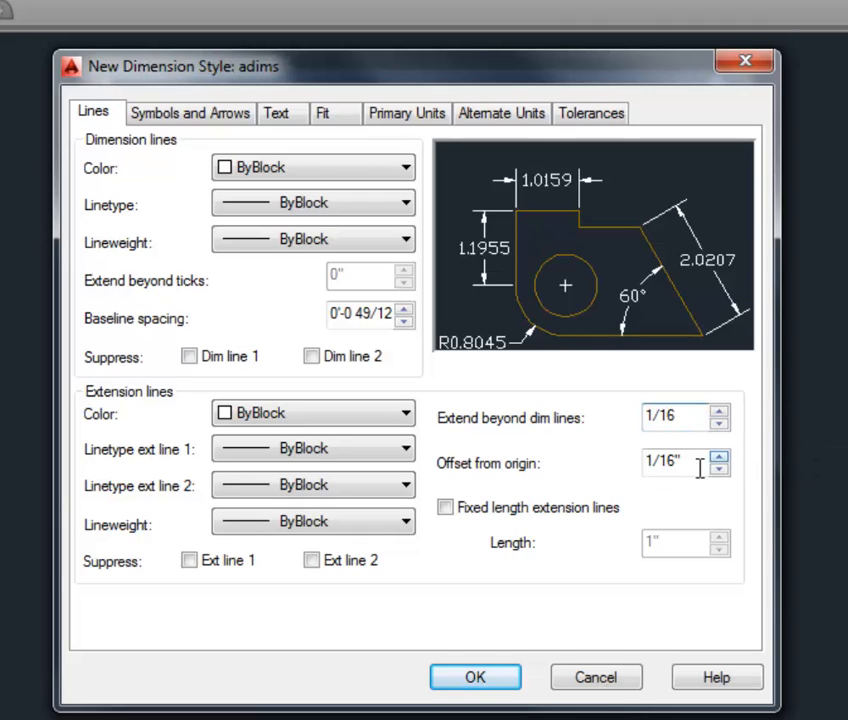
pyautogui.click(699, 466)
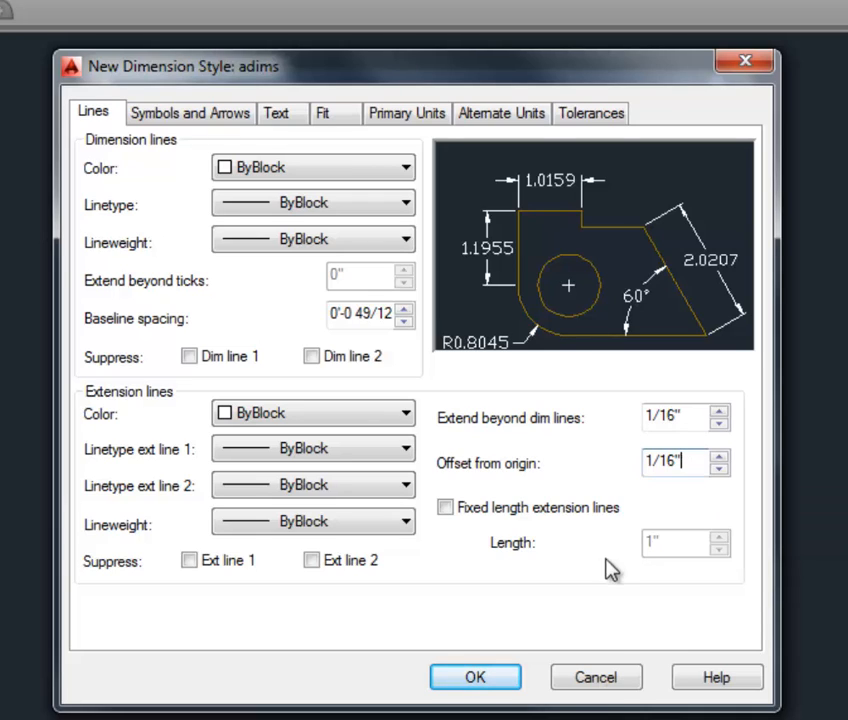
# - Set the first and second arrowheads of the adims style to Architectural tick
pyautogui.click(188, 117)
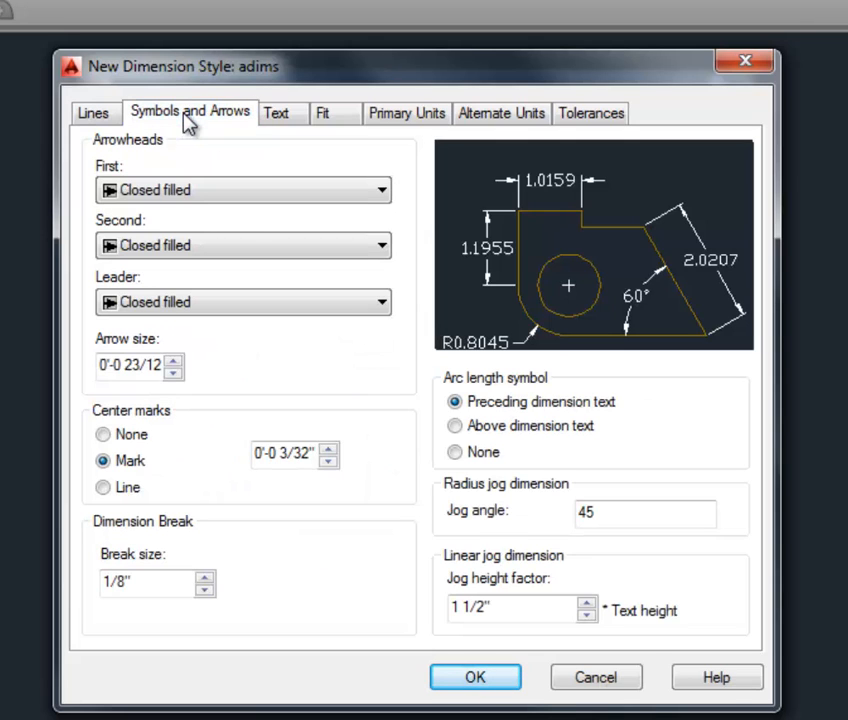
pyautogui.click(366, 199)
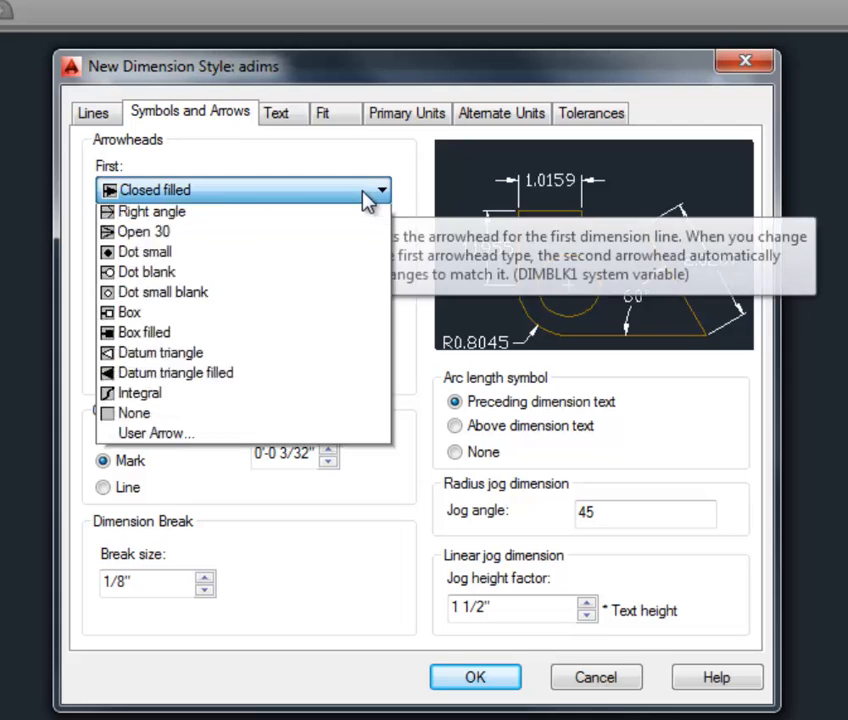
pyautogui.click(303, 297)
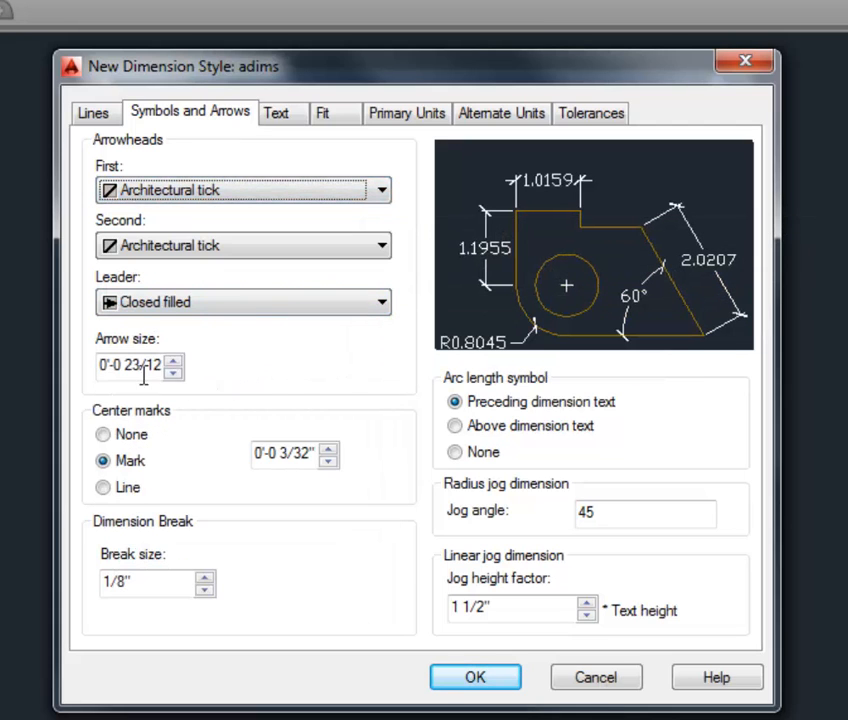
# - Set the arrow size of the adims style to 3/32" and assign the dims text style to its dimension text
pyautogui.moveTo(104, 366); pyautogui.dragTo(220, 369)
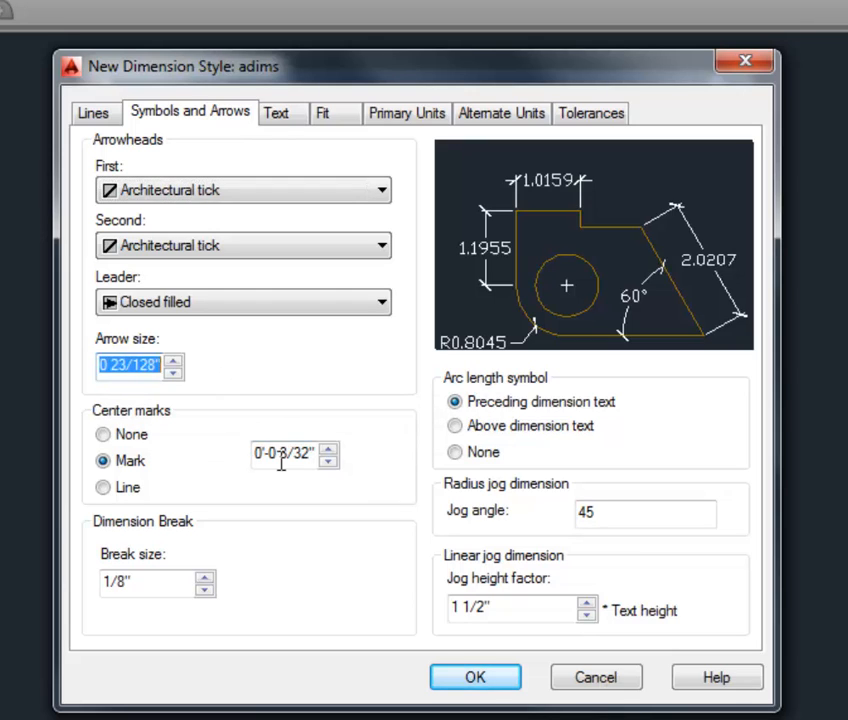
pyautogui.write('3/32')
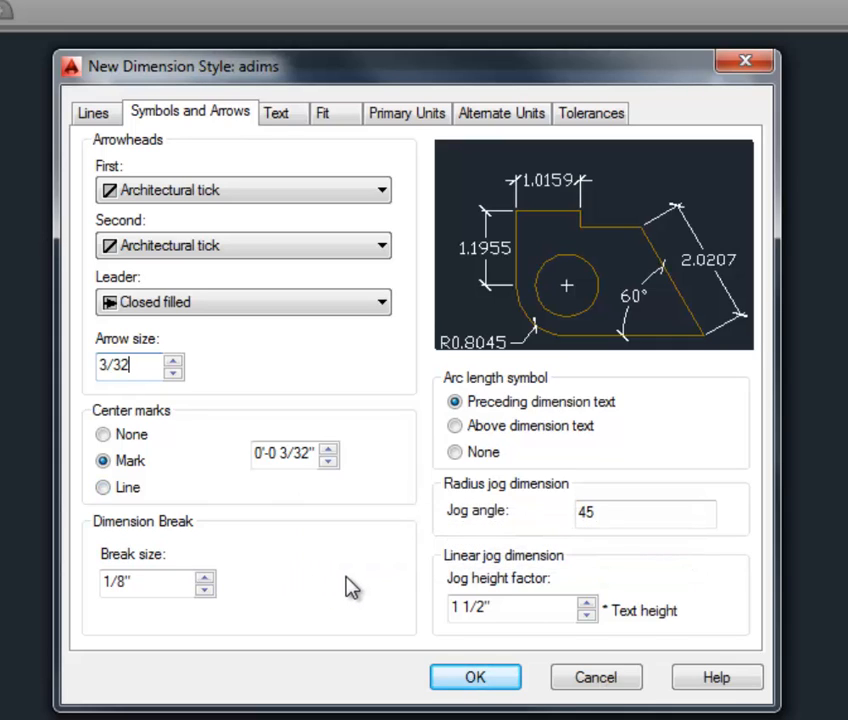
pyautogui.click(278, 114)
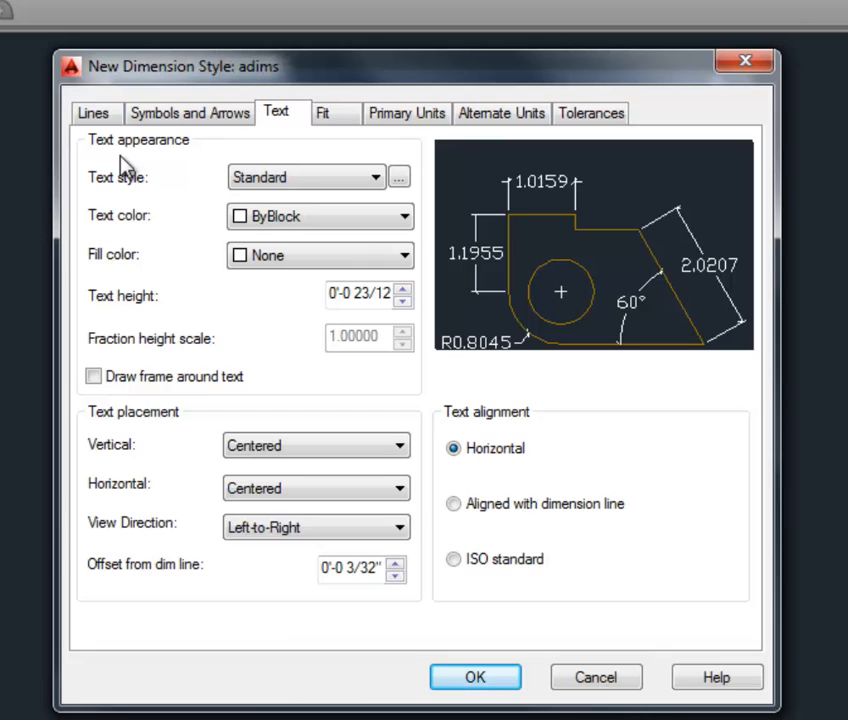
pyautogui.click(373, 183)
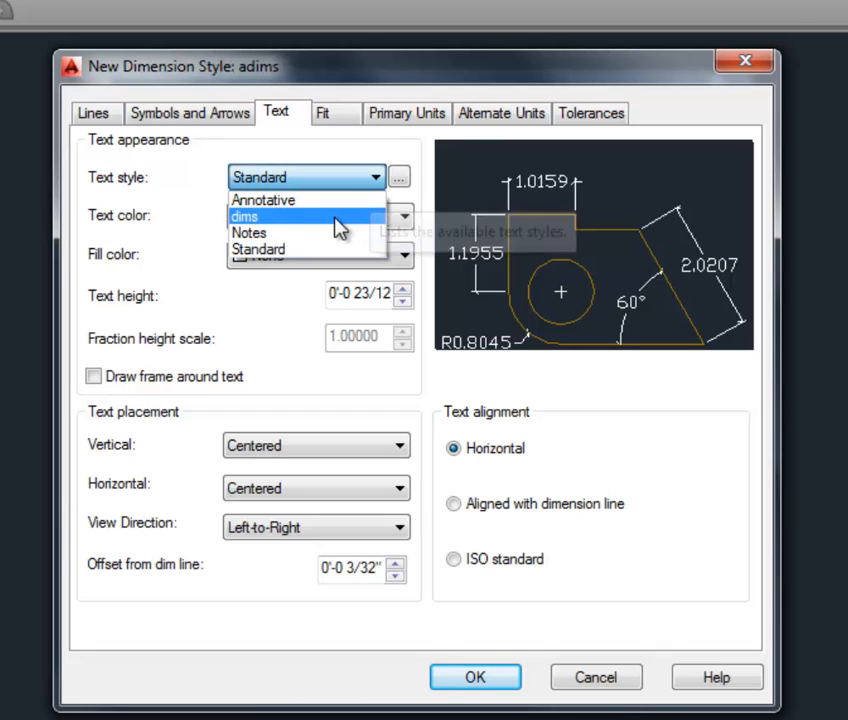
pyautogui.click(380, 217)
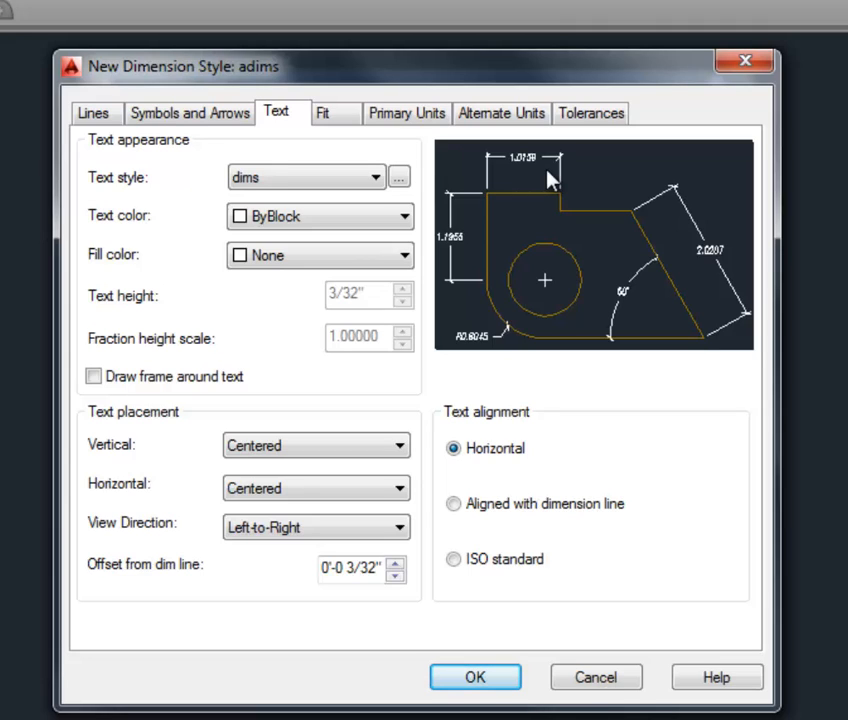
# - Color the adims dimension text yellow and set its text alignment to Horizontal after trying alignment with the dimension line
pyautogui.click(373, 222)
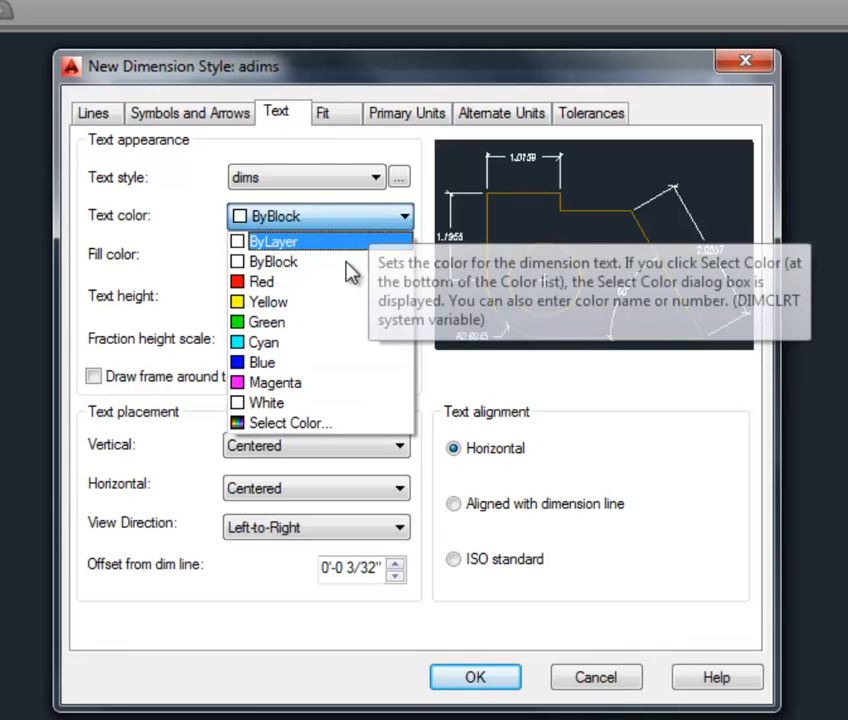
pyautogui.click(336, 302)
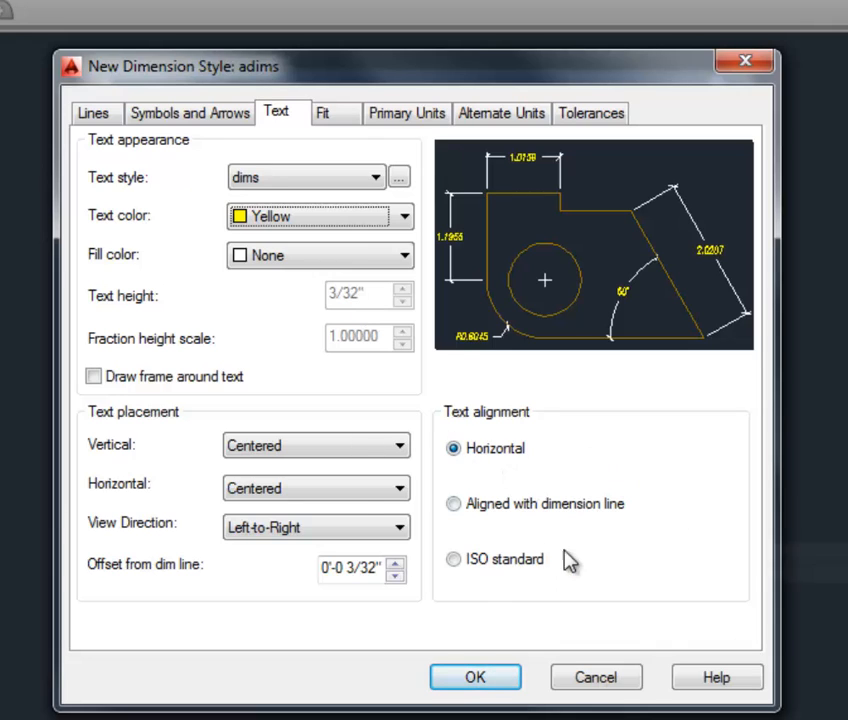
pyautogui.click(547, 507)
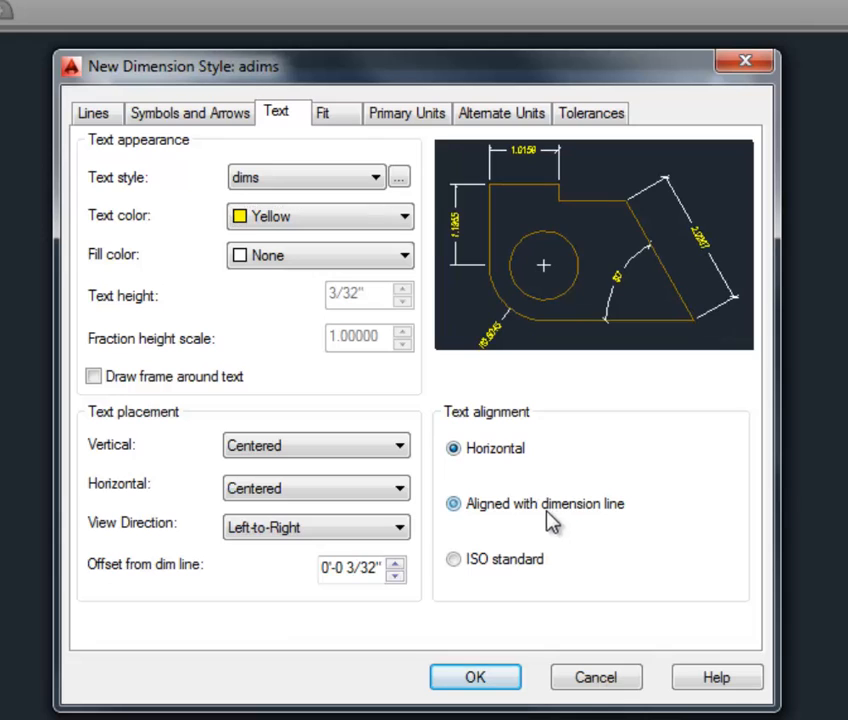
pyautogui.click(505, 452)
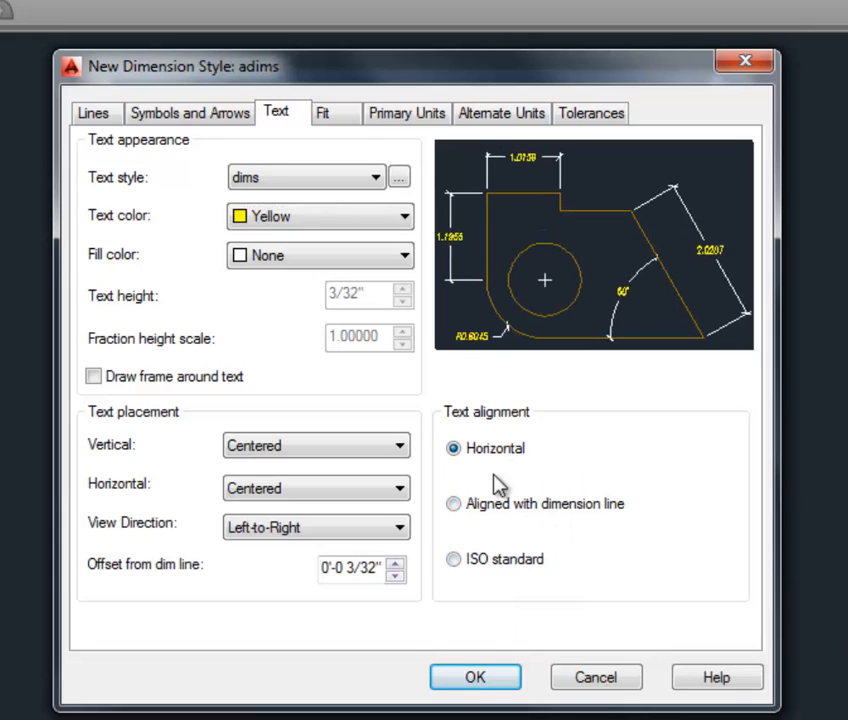
# - Set the linear units of the adims style to Architectural with 0'-0" precision, and finish the dimension style setup
pyautogui.click(406, 114)
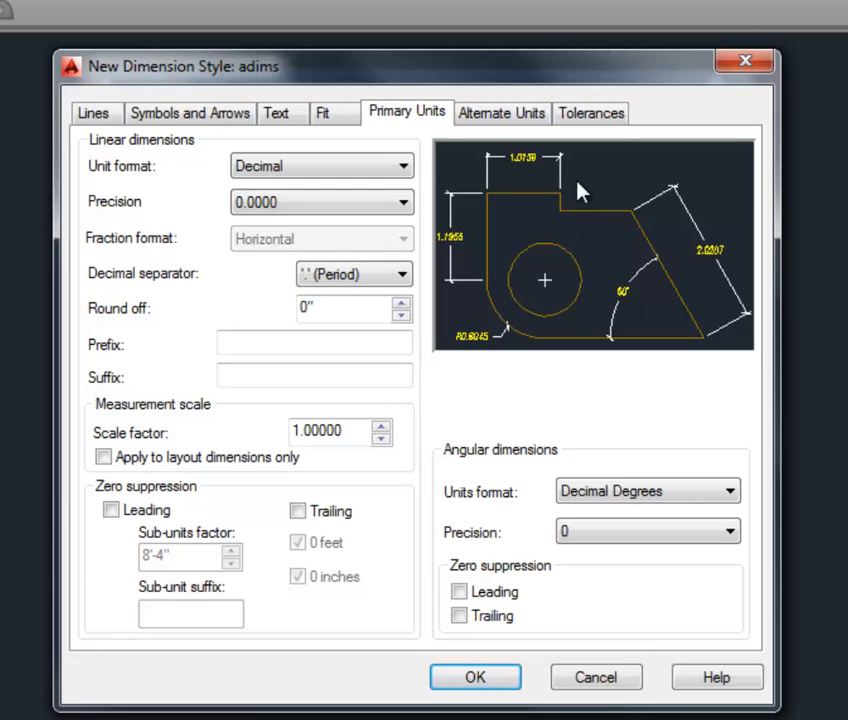
pyautogui.click(400, 202)
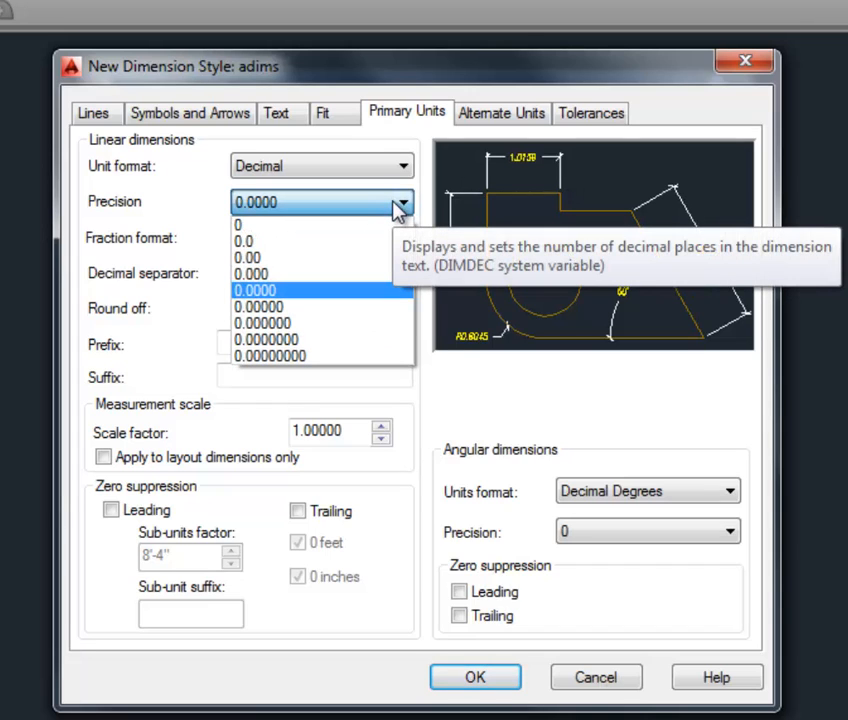
pyautogui.click(388, 167)
pyautogui.click(388, 167)
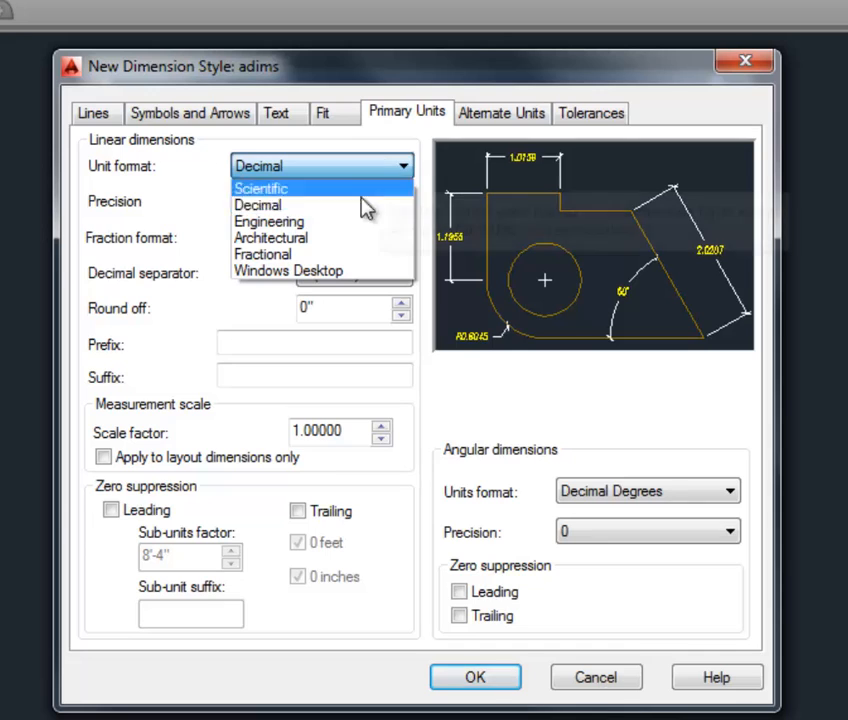
pyautogui.click(350, 238)
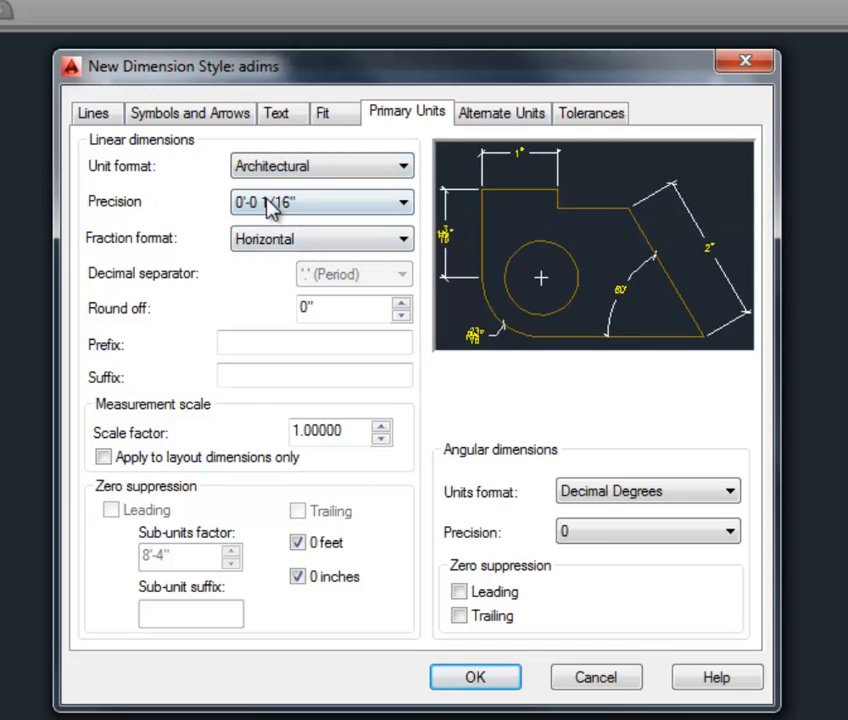
pyautogui.click(376, 212)
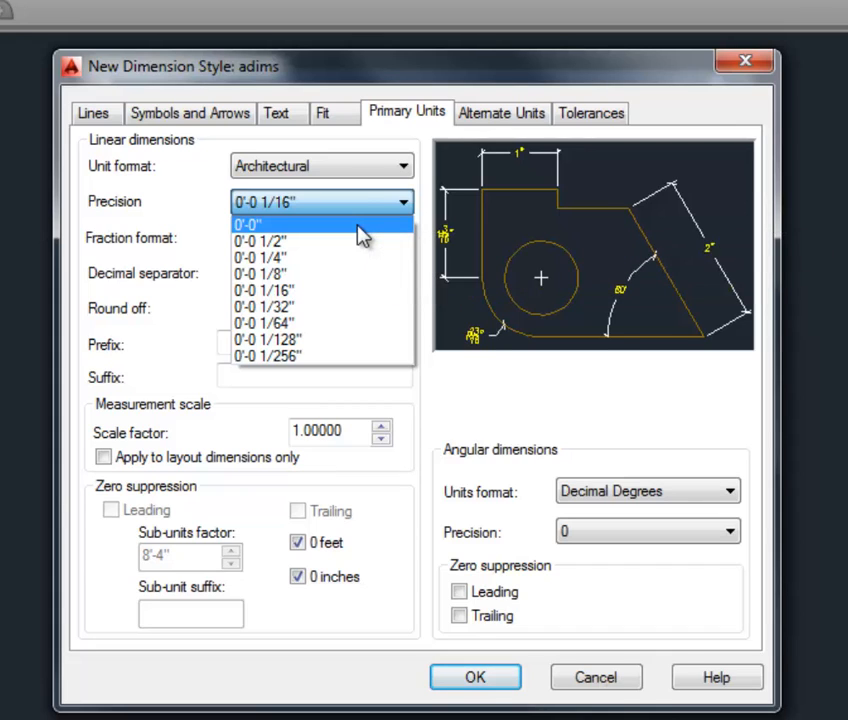
pyautogui.click(362, 225)
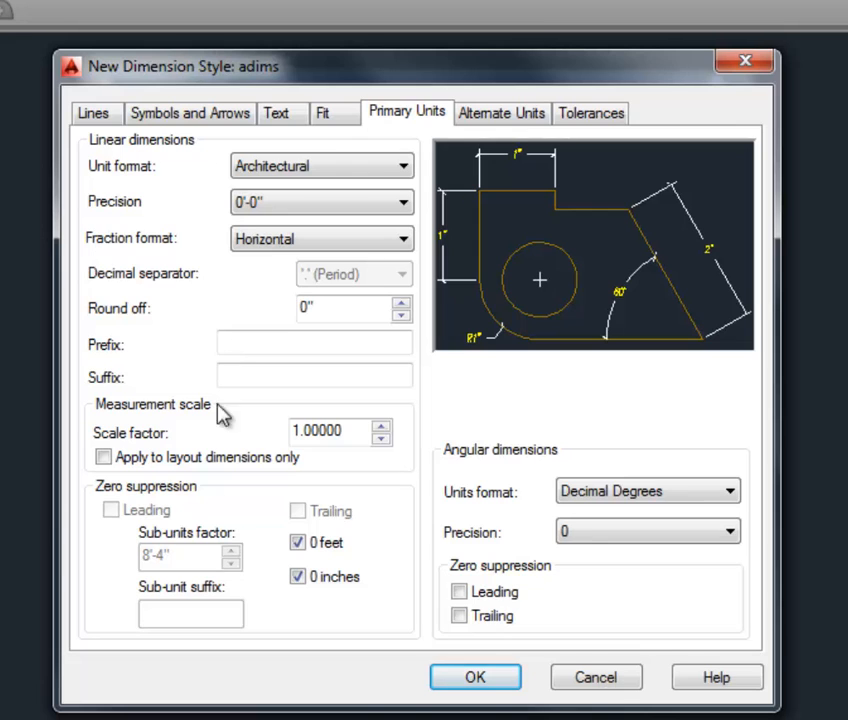
pyautogui.click(478, 678)
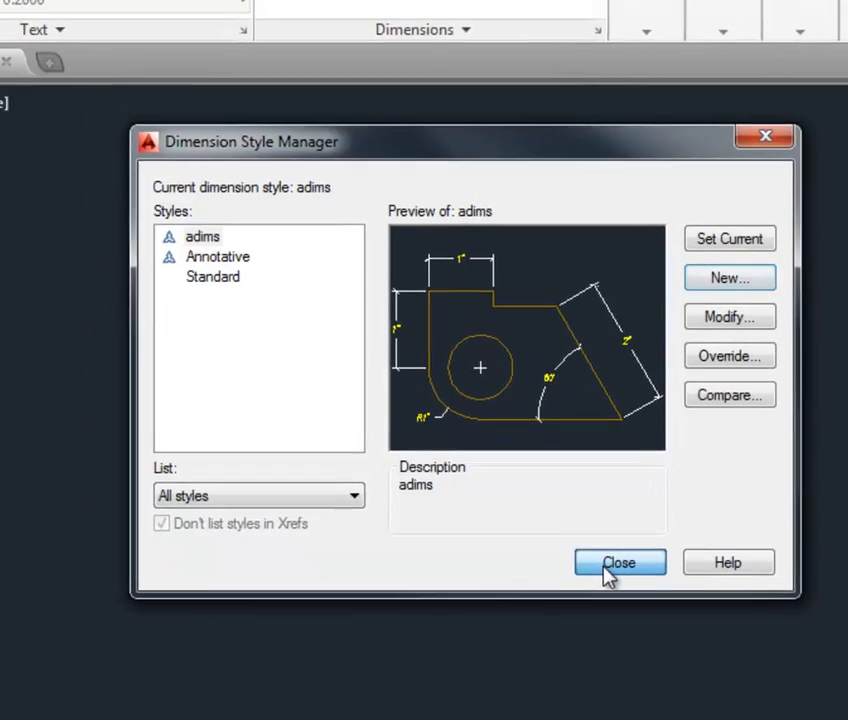
pyautogui.click(566, 511)
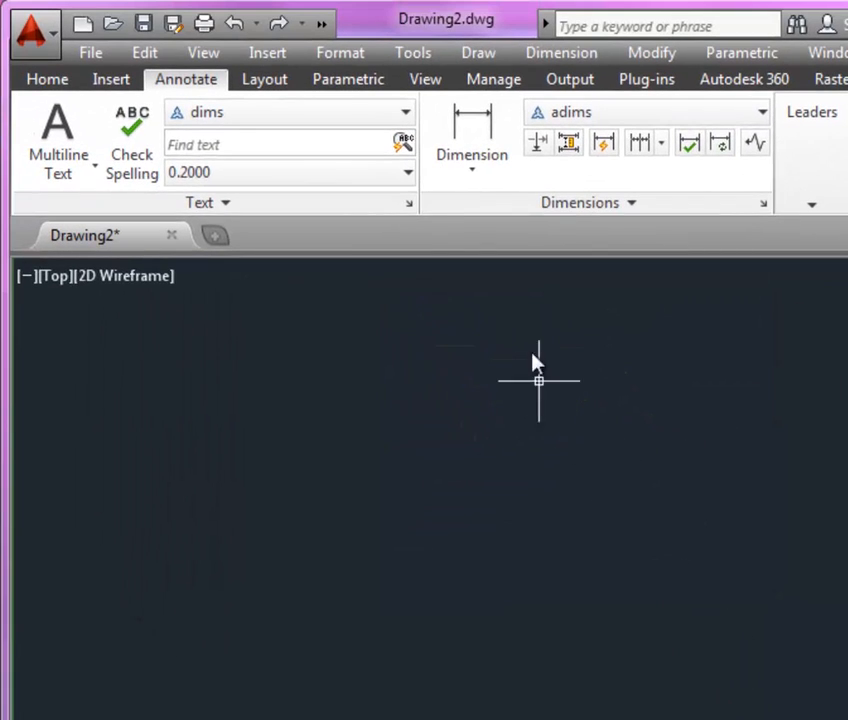
pyautogui.click(339, 120)
pyautogui.click(675, 125)
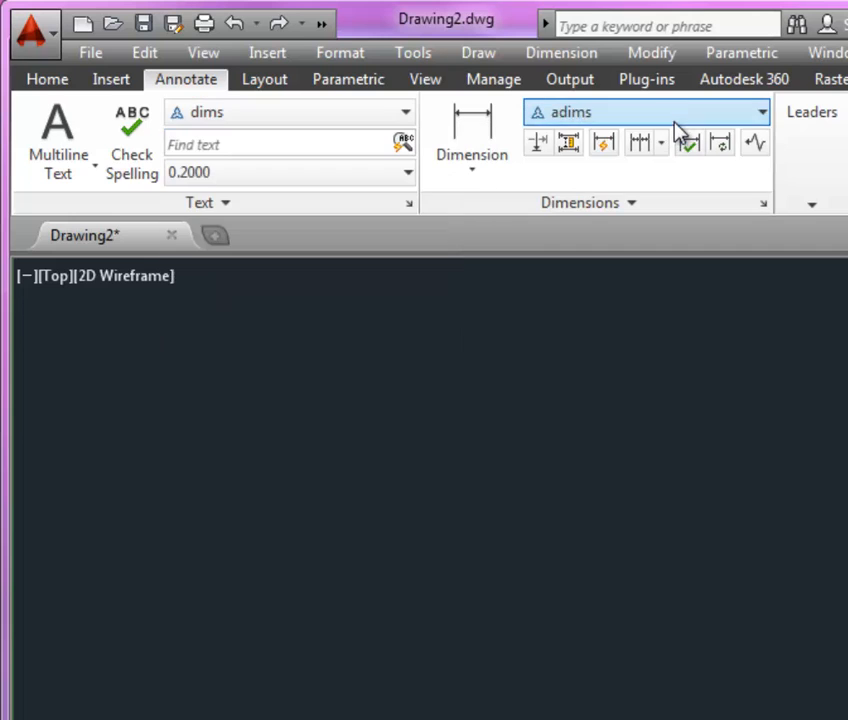
pyautogui.click(675, 125)
pyautogui.click(675, 125)
# - Create a new annotative multileader style named aleader, starting with the Standard style
pyautogui.click(811, 204)
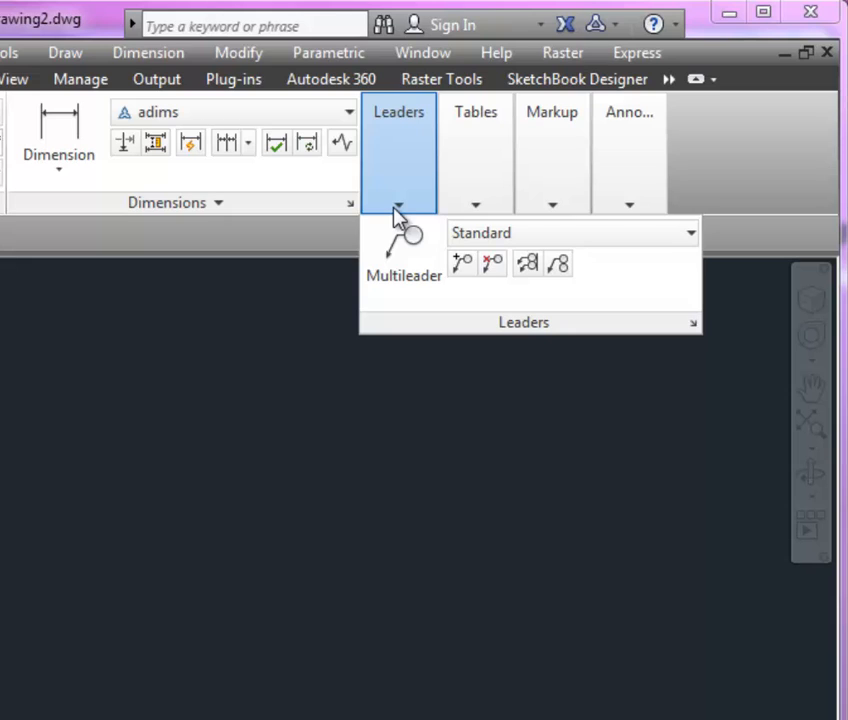
pyautogui.click(692, 324)
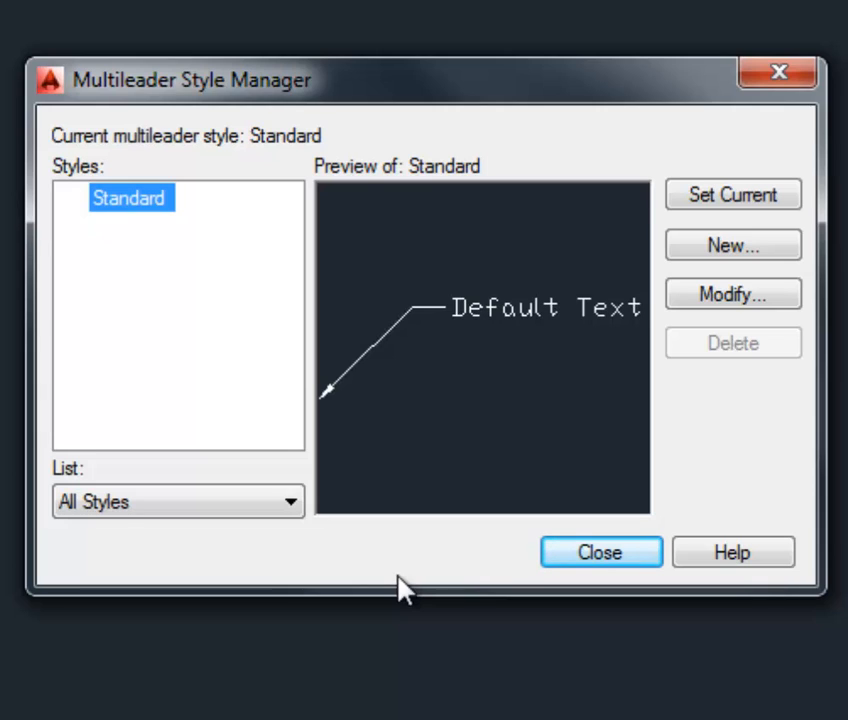
pyautogui.click(687, 252)
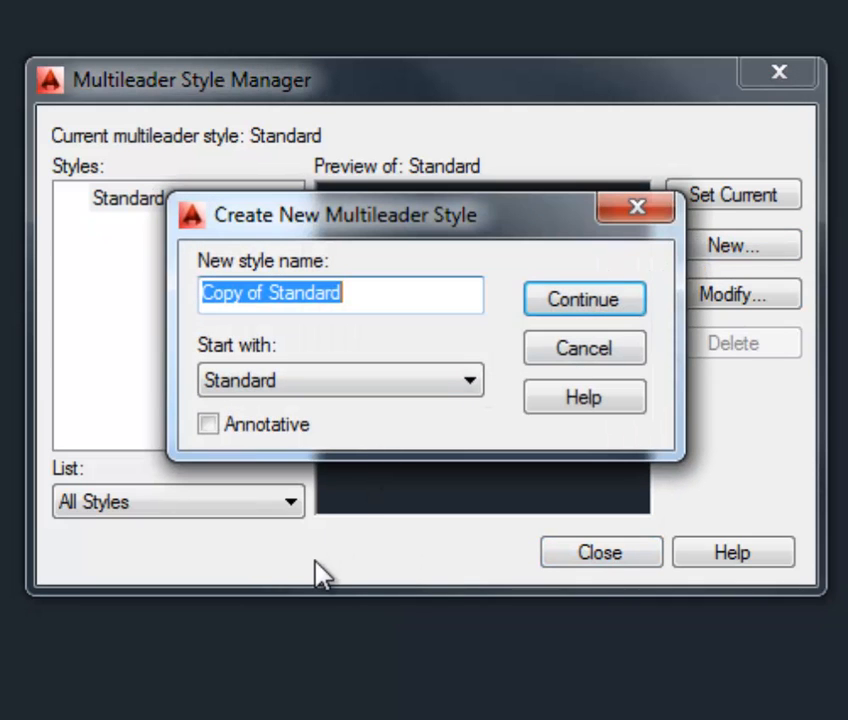
pyautogui.write('aleader')
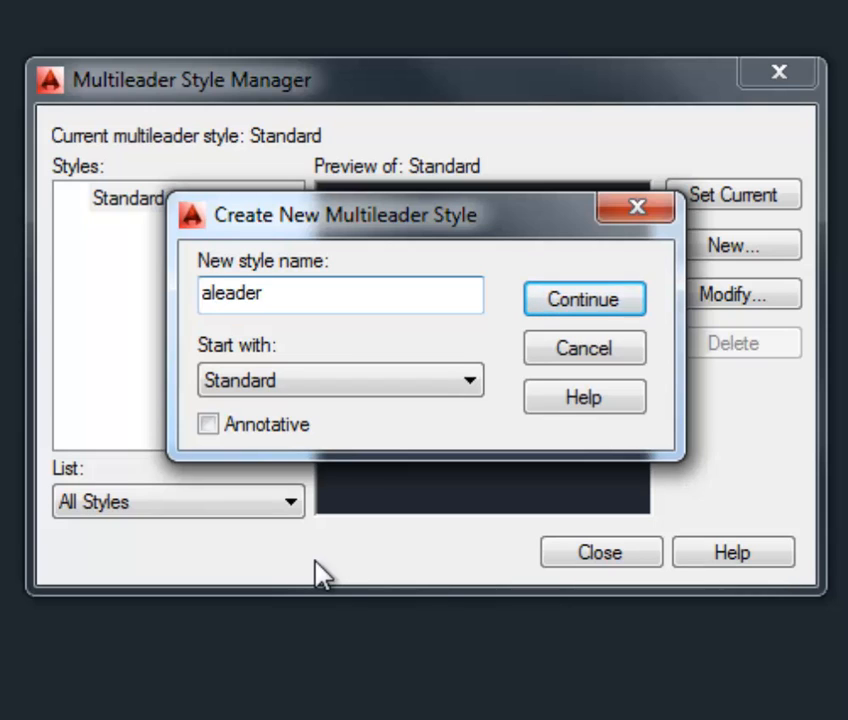
pyautogui.click(241, 434)
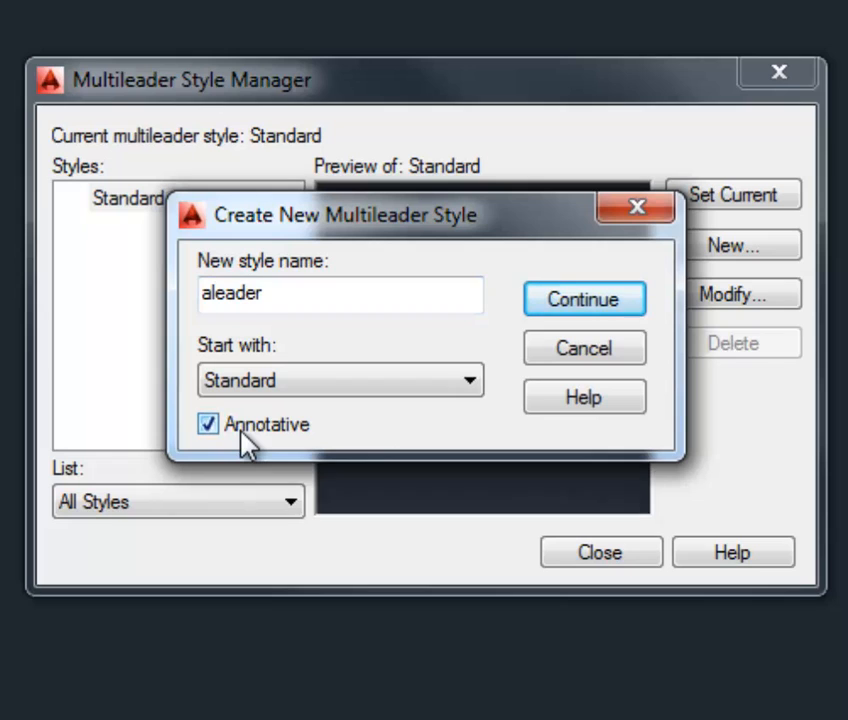
pyautogui.click(578, 310)
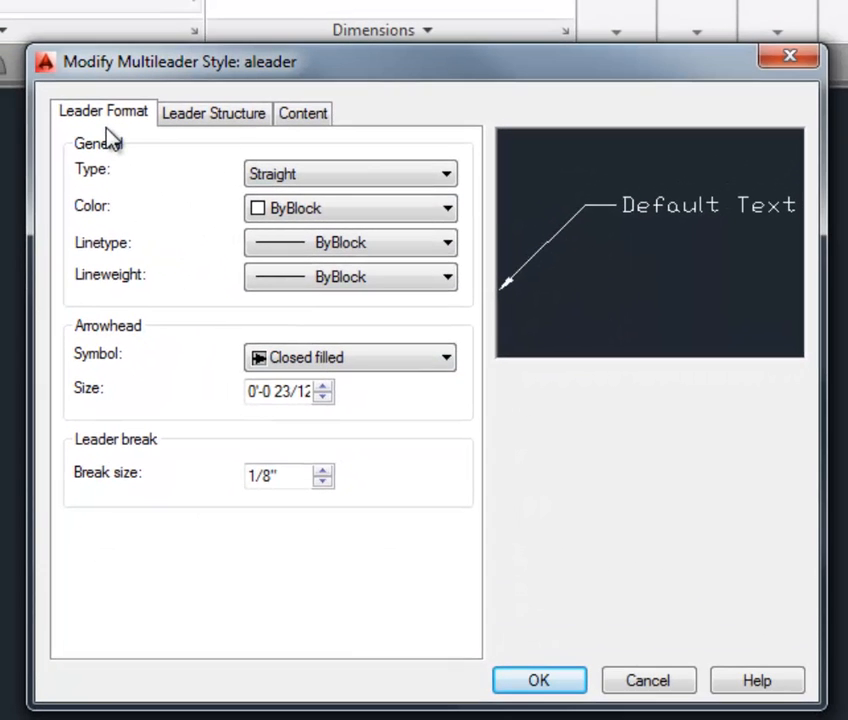
# - Try the Spline and None leader types for the aleader style and set the type back to Straight
pyautogui.click(213, 113)
pyautogui.click(303, 125)
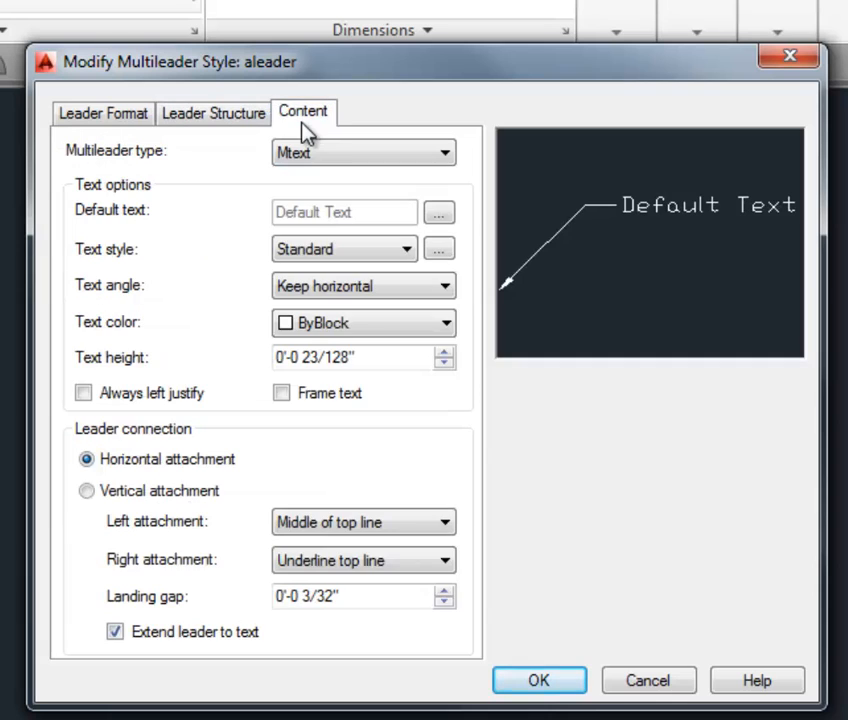
pyautogui.click(92, 118)
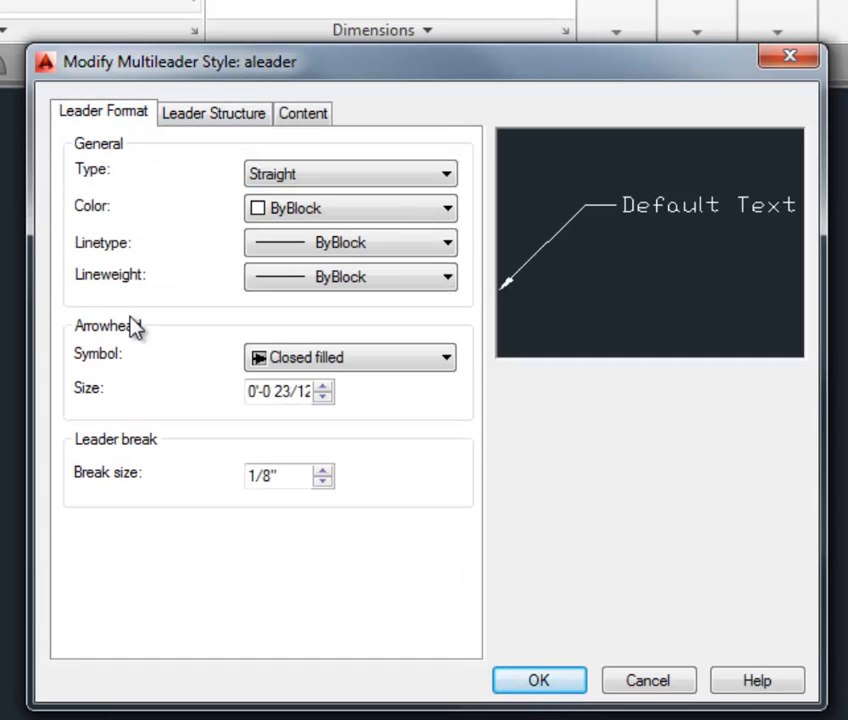
pyautogui.click(297, 180)
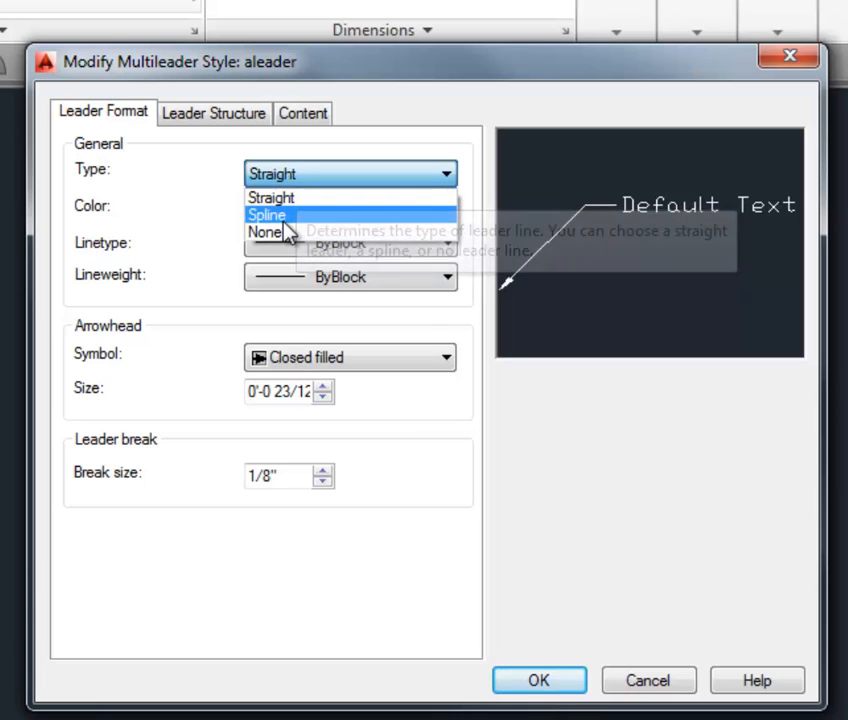
pyautogui.click(281, 216)
pyautogui.click(281, 180)
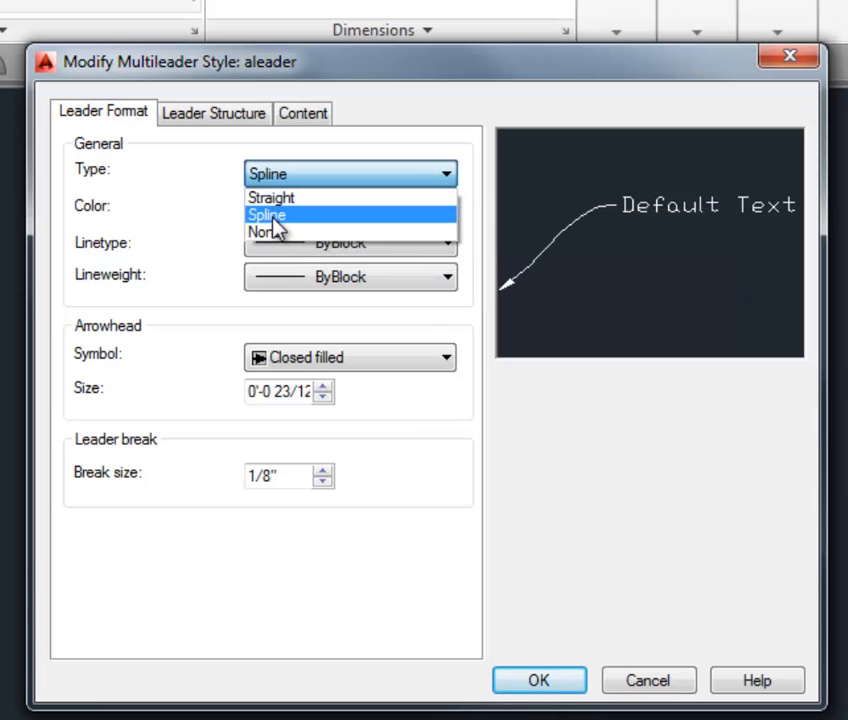
pyautogui.click(278, 231)
pyautogui.click(293, 180)
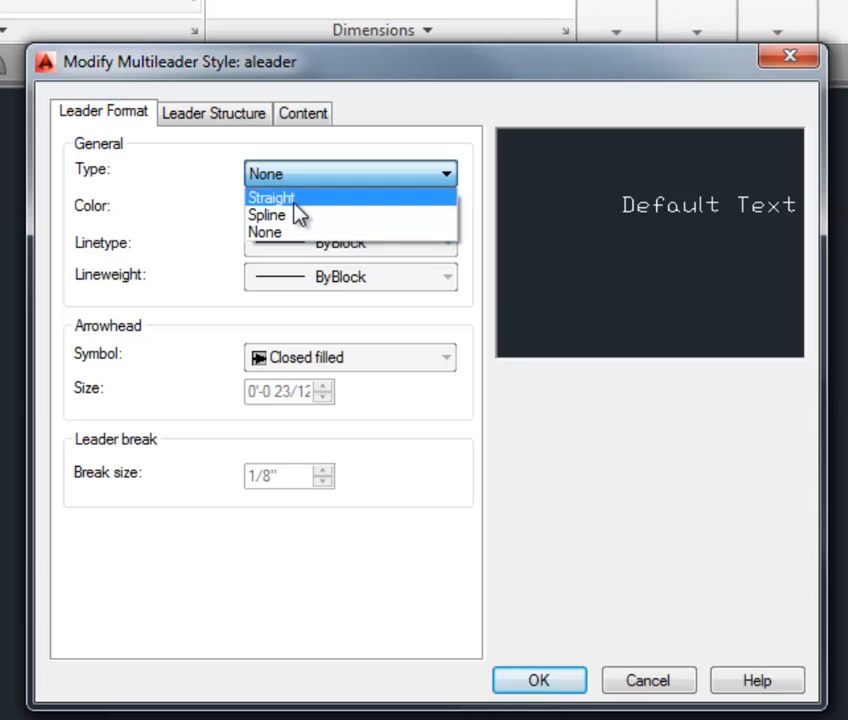
pyautogui.click(296, 201)
# - Set the aleader style's content to Mtext with the dims text style and accept the style settings
pyautogui.click(262, 118)
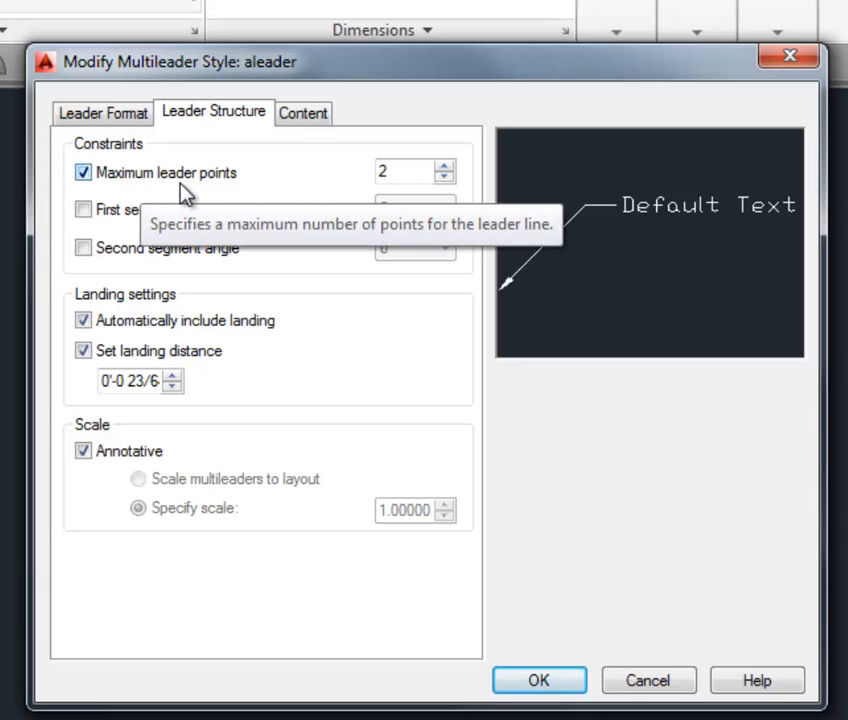
pyautogui.click(300, 125)
pyautogui.click(424, 155)
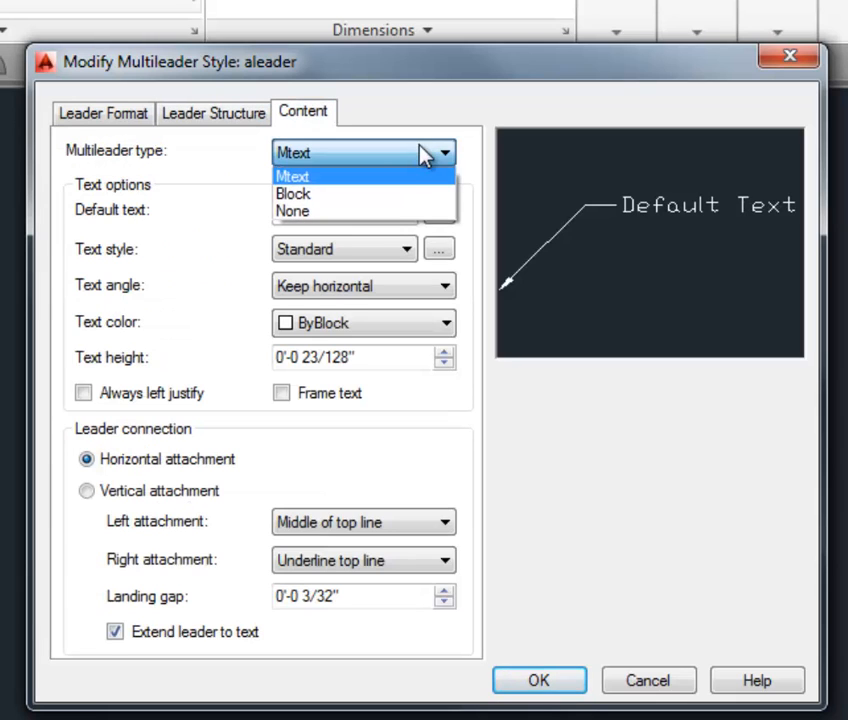
pyautogui.click(376, 180)
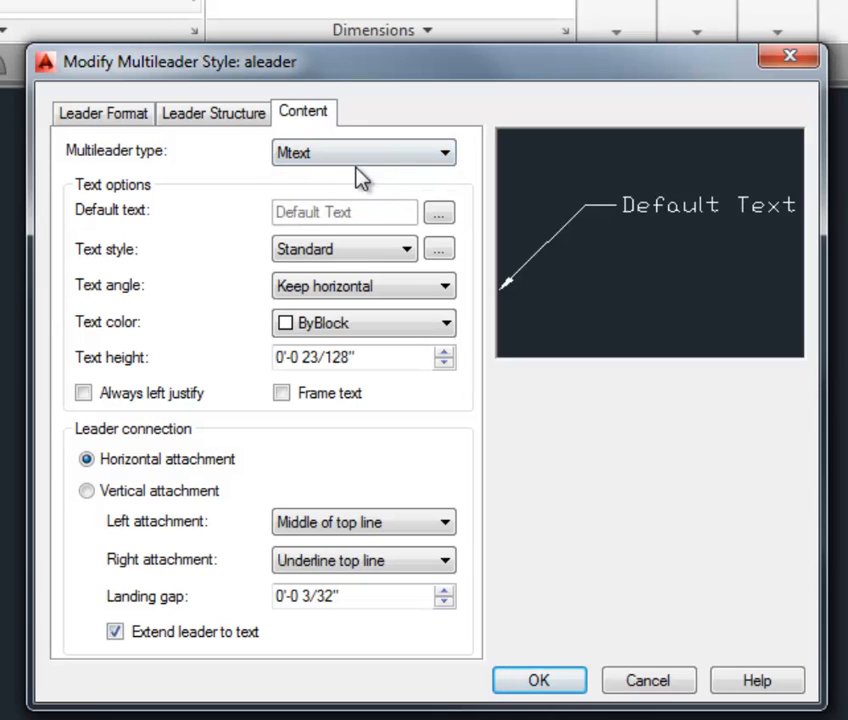
pyautogui.click(400, 250)
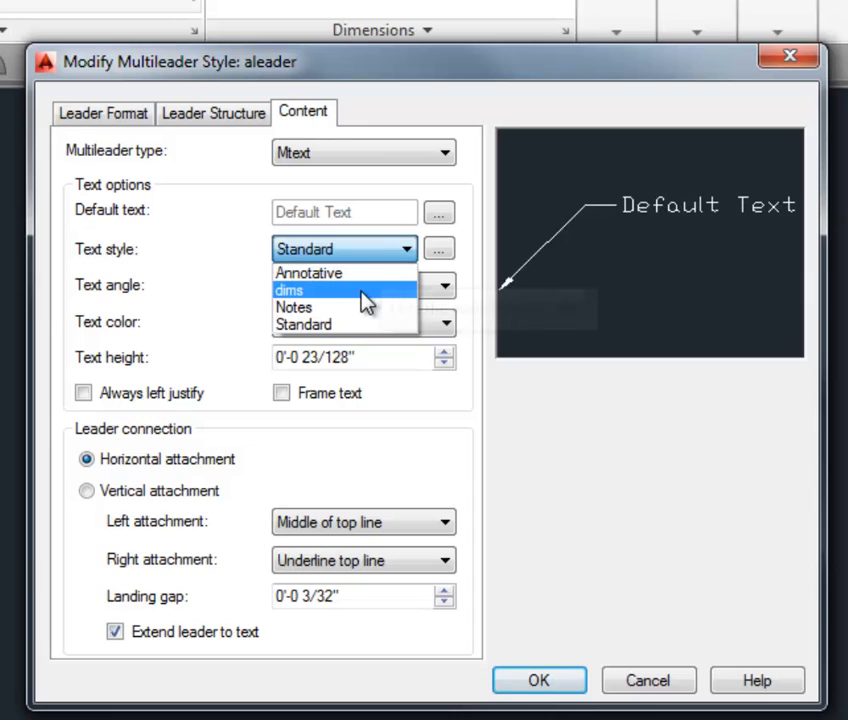
pyautogui.click(362, 293)
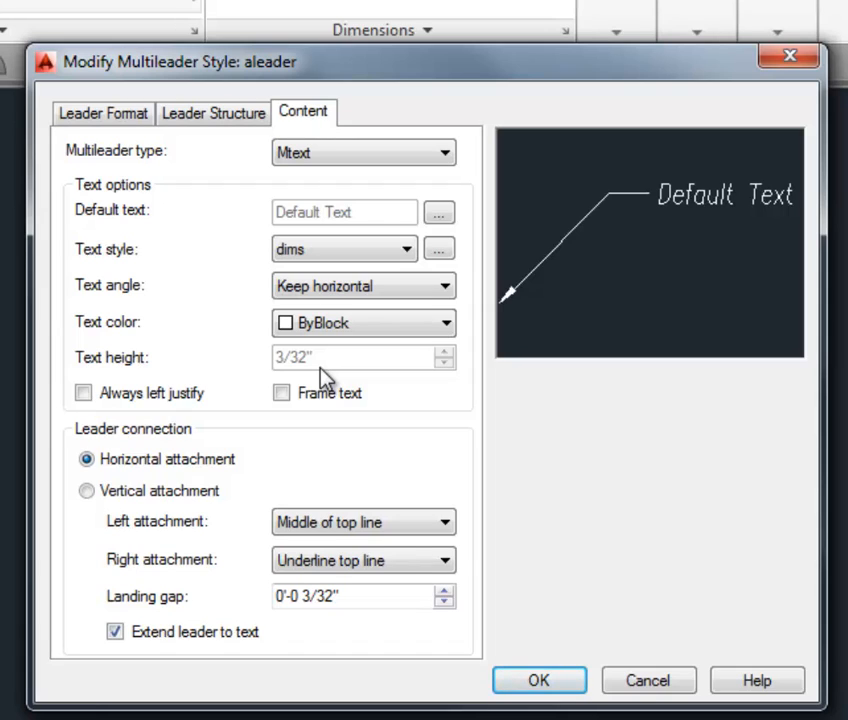
pyautogui.click(518, 688)
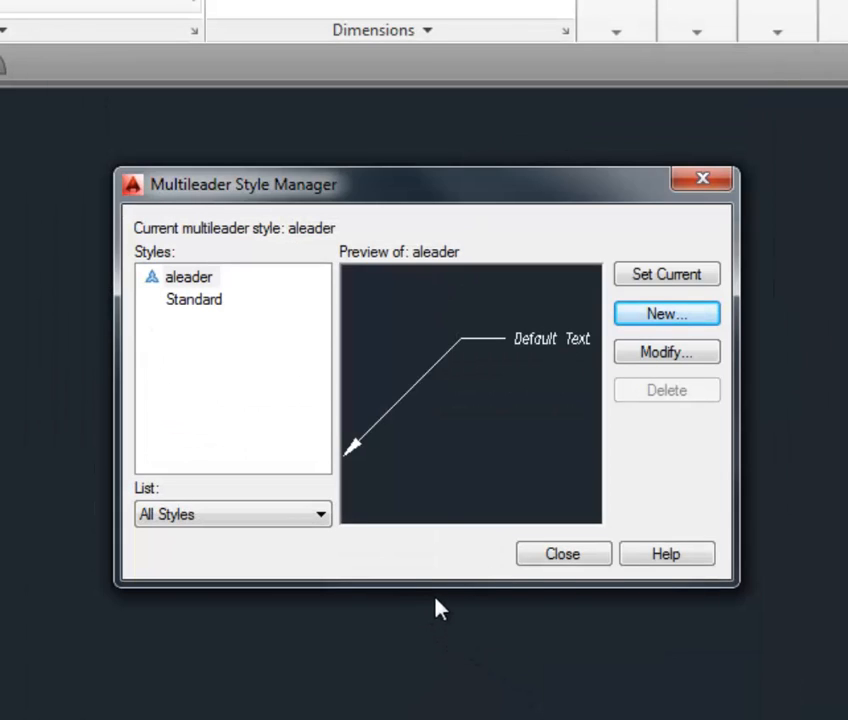
# - Finish the multileader style setup and check which layers exist in the drawing
pyautogui.click(581, 564)
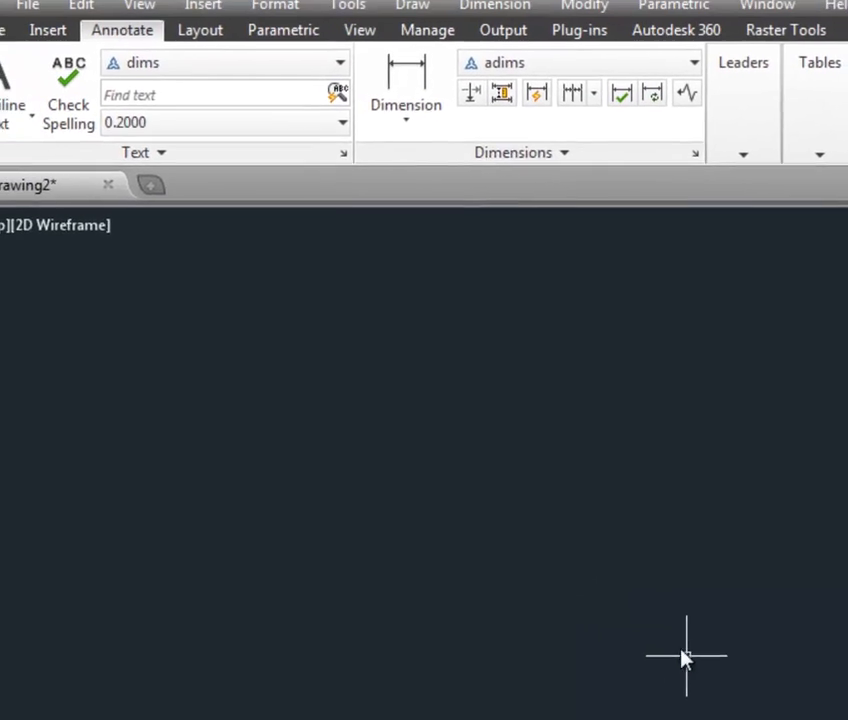
pyautogui.click(47, 78)
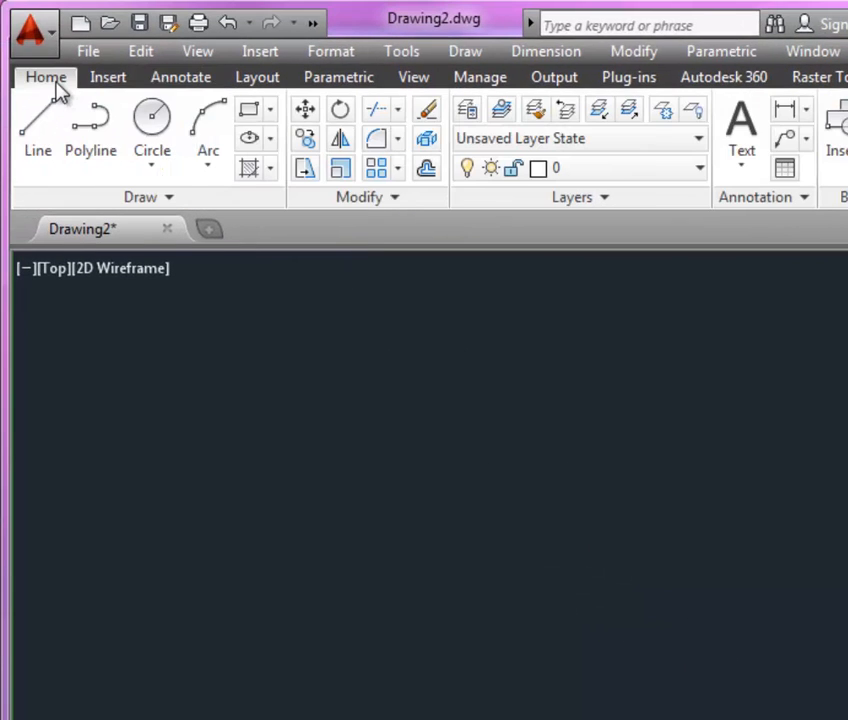
pyautogui.click(659, 181)
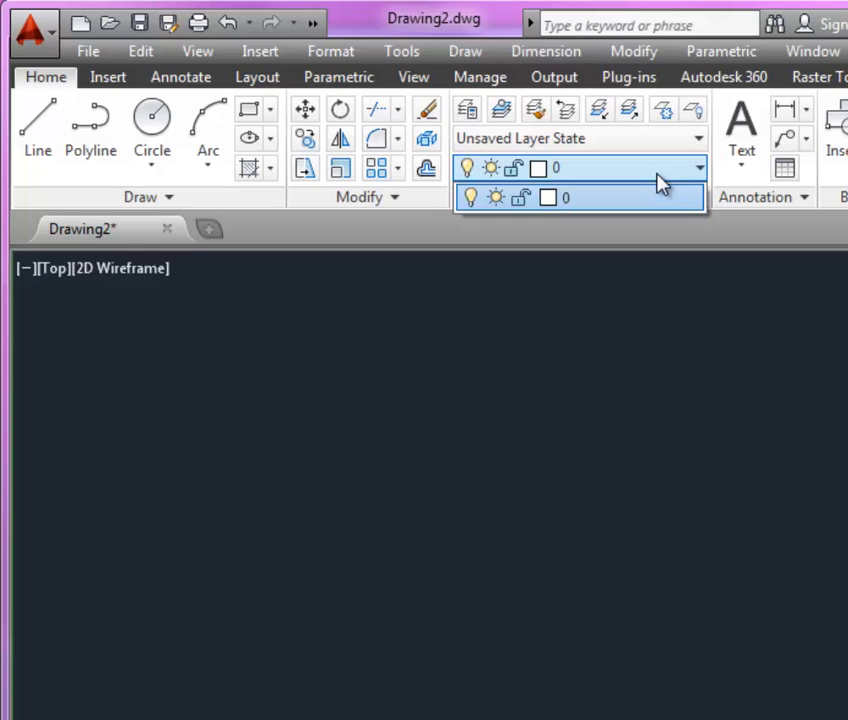
pyautogui.click(648, 178)
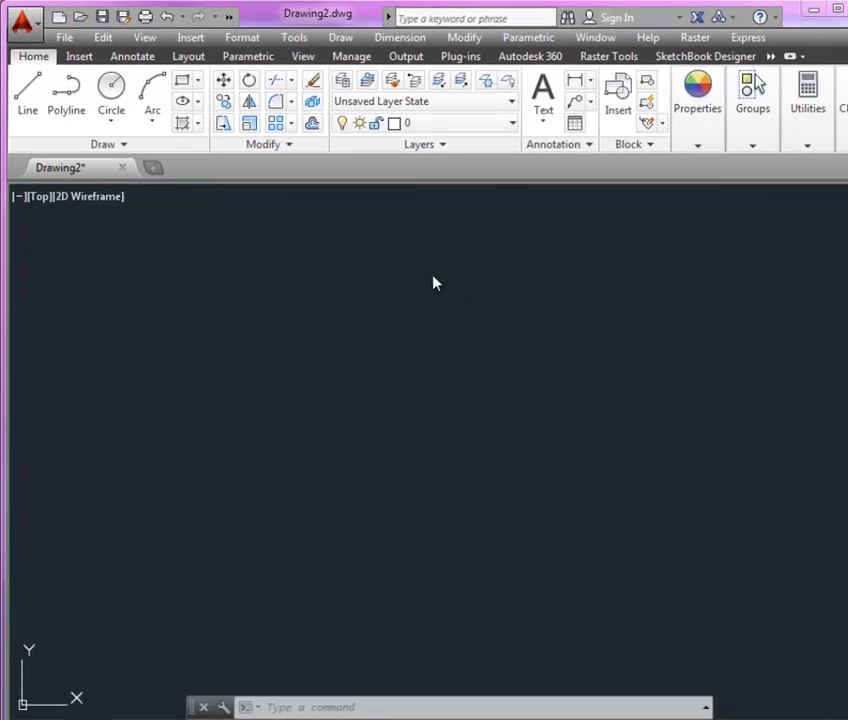
# - Switch to the assignment page in Internet Explorer and examine the names, colors, linetypes and descriptions in the DC-1 layer list
pyautogui.hotkey('alt', 'Tab')
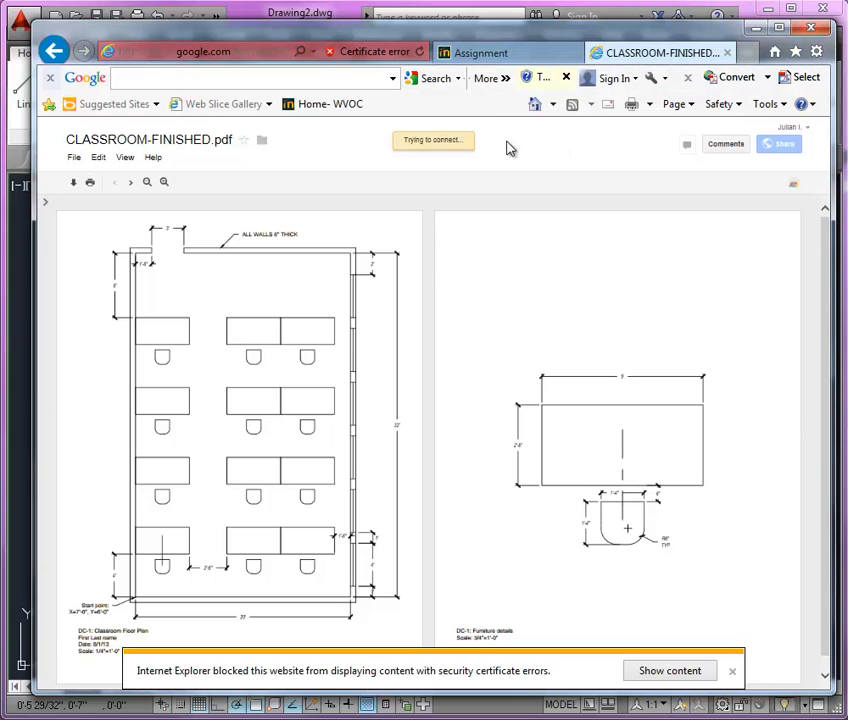
pyautogui.click(505, 55)
pyautogui.scroll(-8, 737, 464)
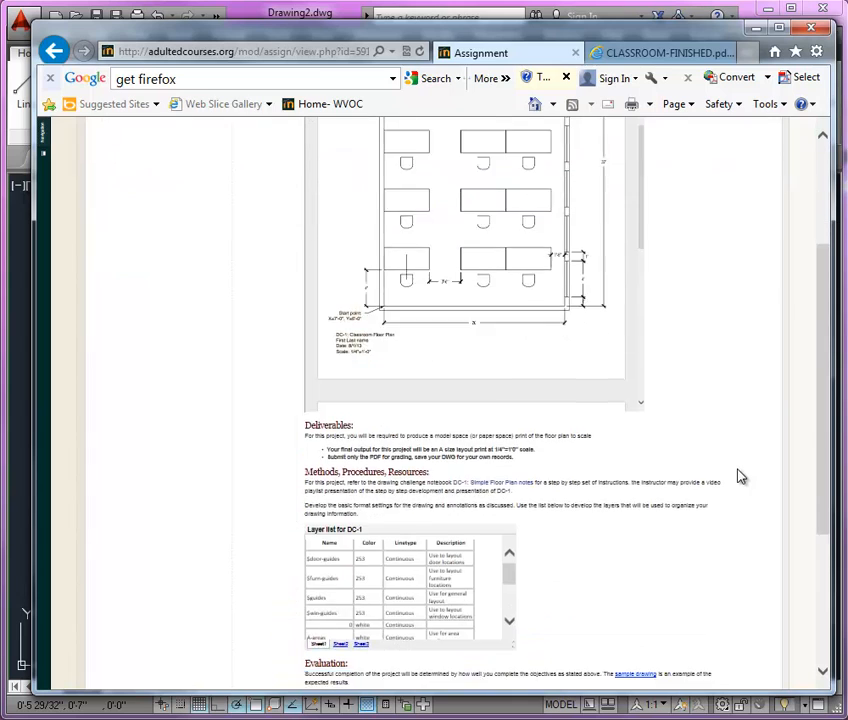
pyautogui.keyDown('ctrl'); pyautogui.scroll(5, 575, 397); pyautogui.keyUp('ctrl')
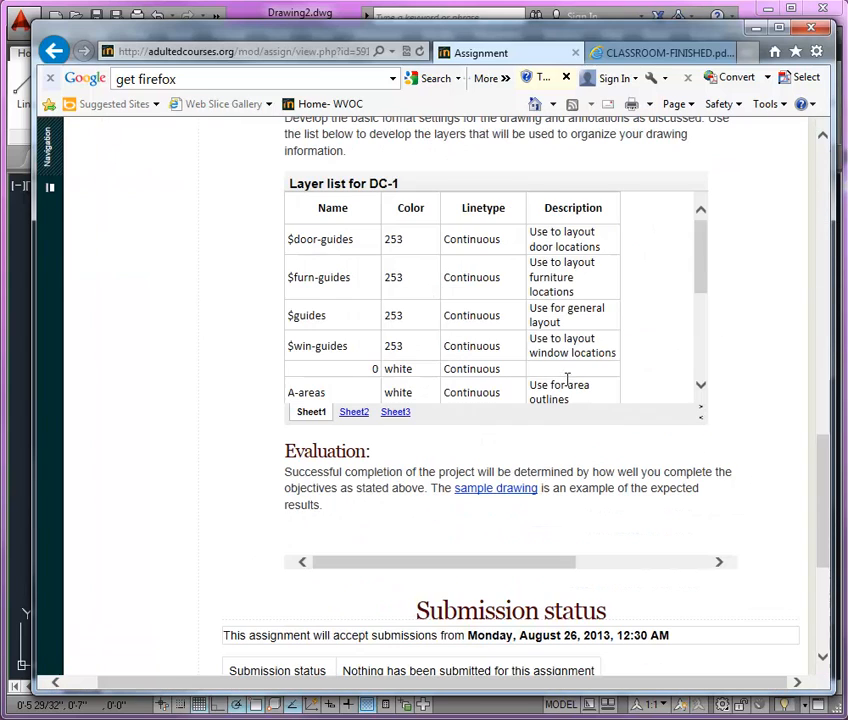
pyautogui.moveTo(702, 271); pyautogui.dragTo(700, 354)
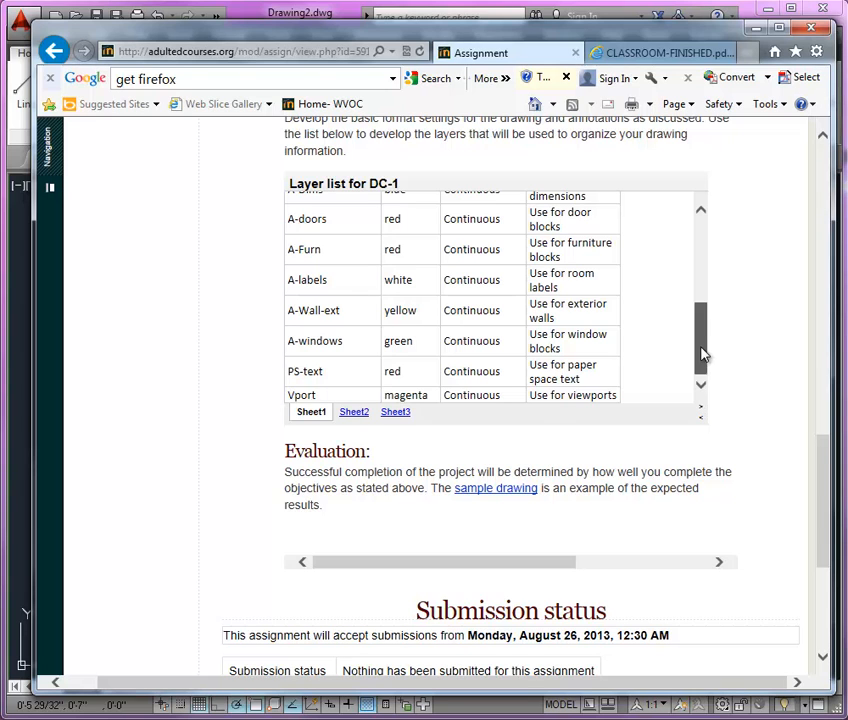
pyautogui.moveTo(703, 355); pyautogui.dragTo(693, 310)
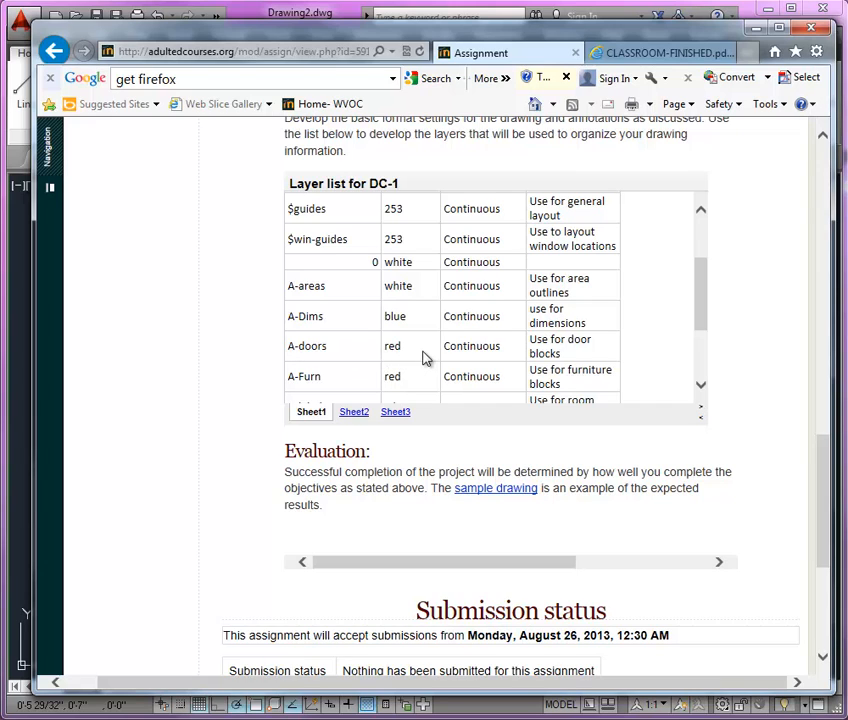
pyautogui.scroll(-1, 510, 360)
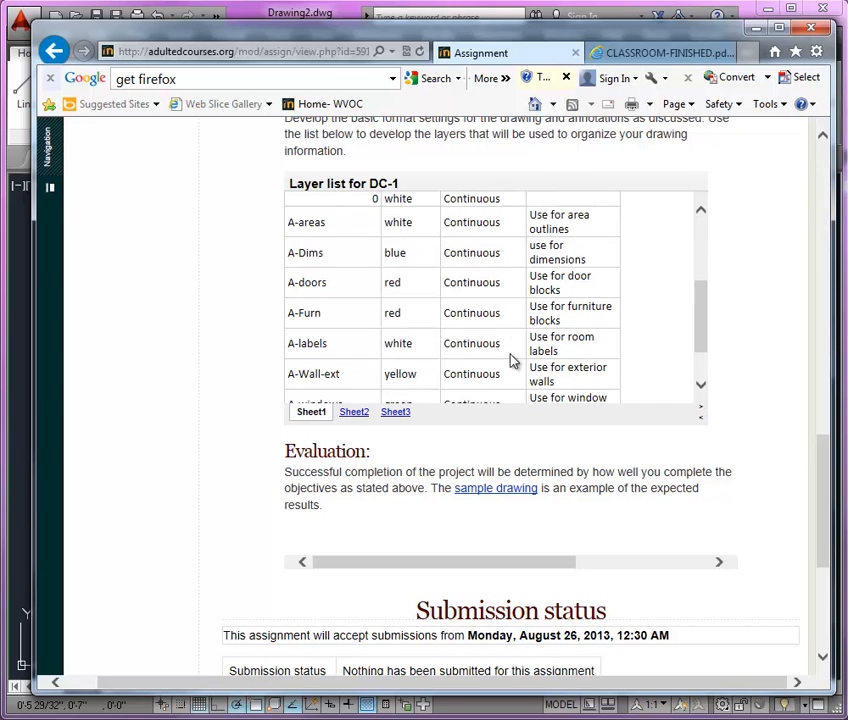
pyautogui.scroll(-4, 477, 298)
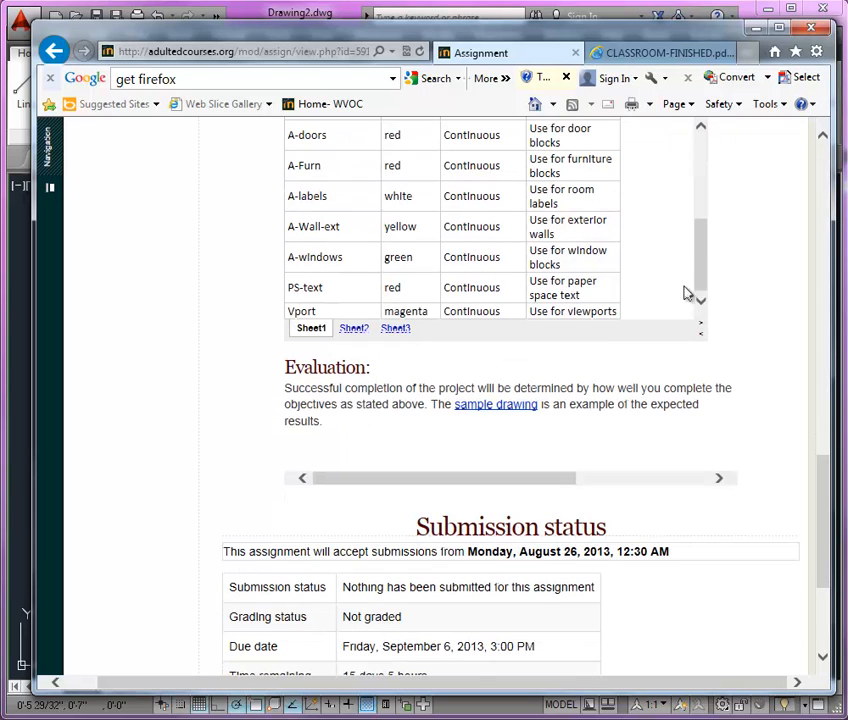
pyautogui.moveTo(704, 288); pyautogui.dragTo(706, 262)
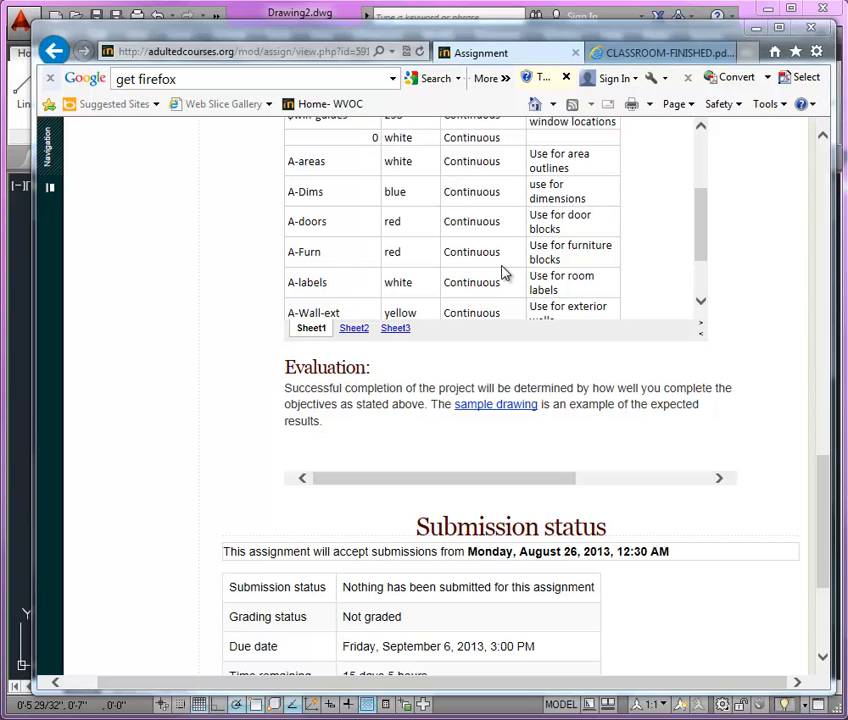
# - Return to AutoCAD, undock the Layer Properties Manager as a floating palette over the drawing area, and close it
pyautogui.hotkey('alt', 'Tab')
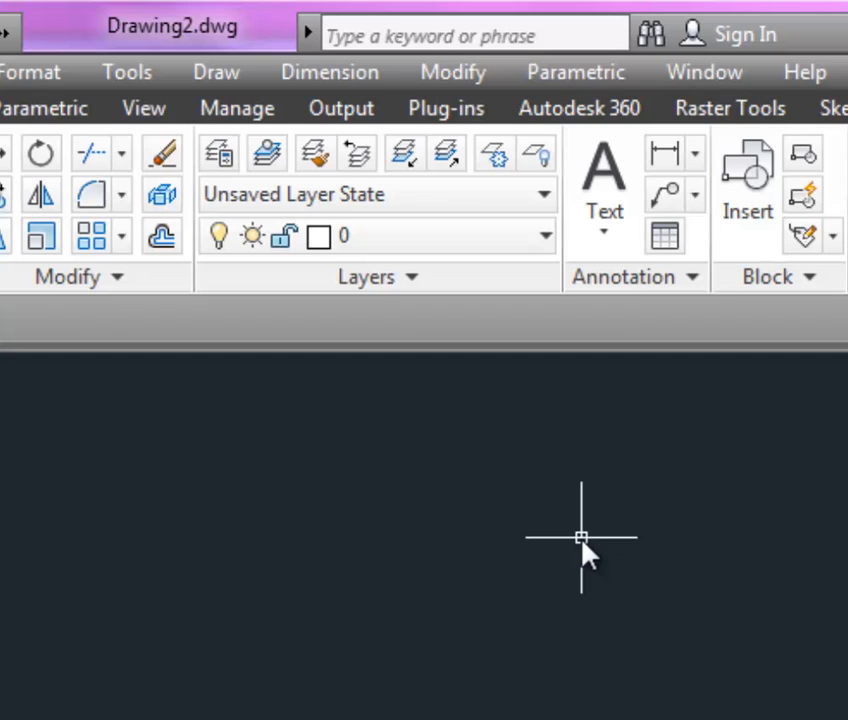
pyautogui.click(220, 156)
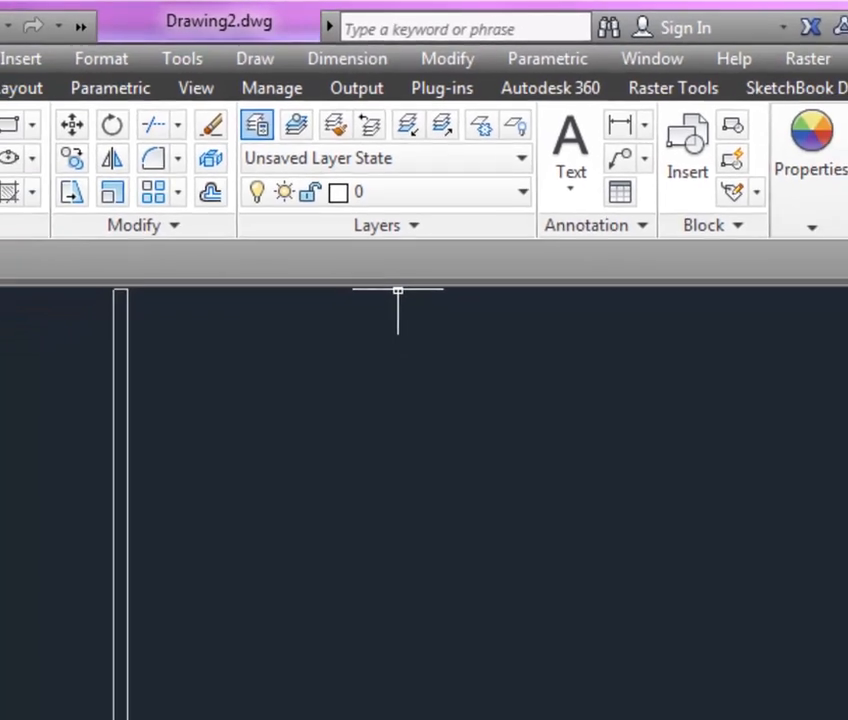
pyautogui.moveTo(15, 429); pyautogui.dragTo(14, 428)
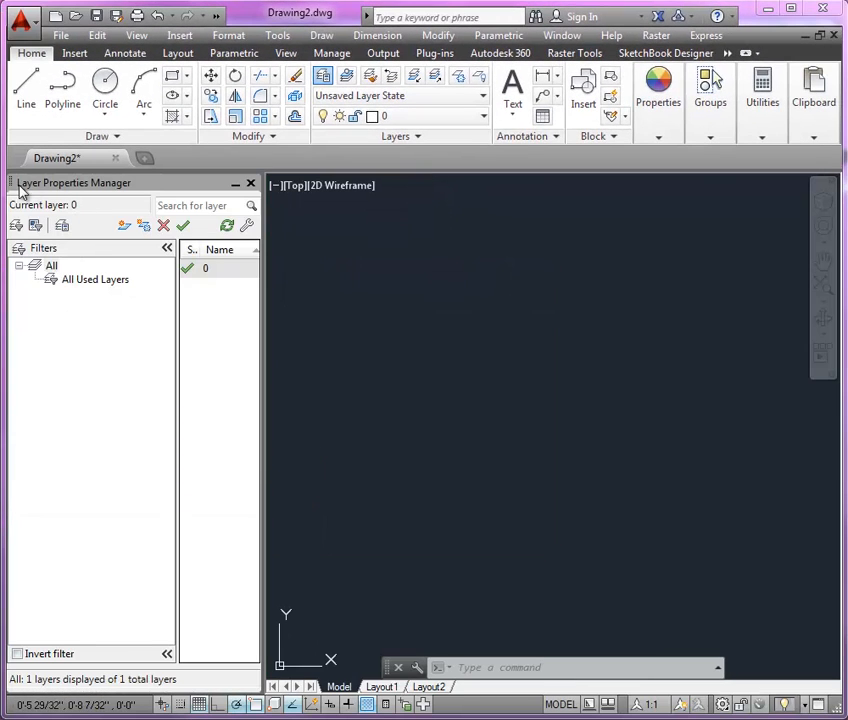
pyautogui.moveTo(13, 184)
pyautogui.mouseDown()
pyautogui.moveTo(318, 322)
pyautogui.moveTo(405, 322)
pyautogui.moveTo(404, 344)
pyautogui.mouseUp()
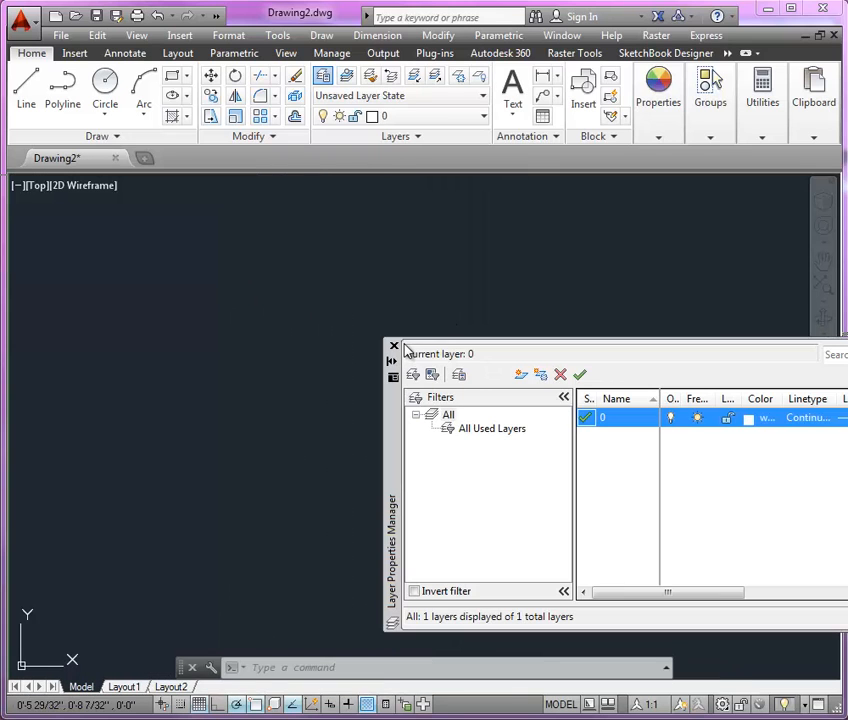
pyautogui.moveTo(390, 409); pyautogui.dragTo(250, 319)
pyautogui.moveTo(246, 323); pyautogui.dragTo(208, 322)
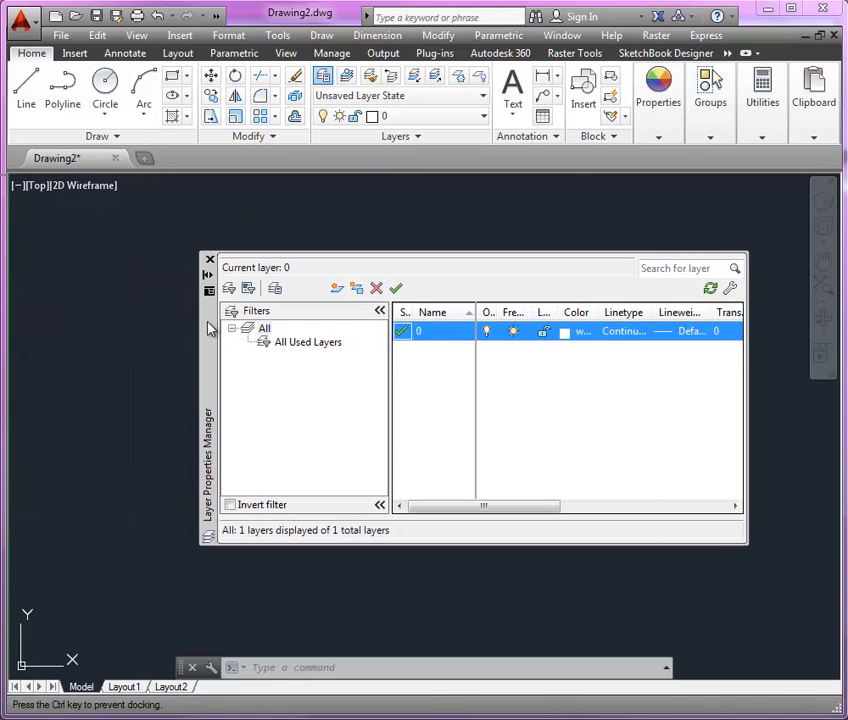
pyautogui.click(210, 262)
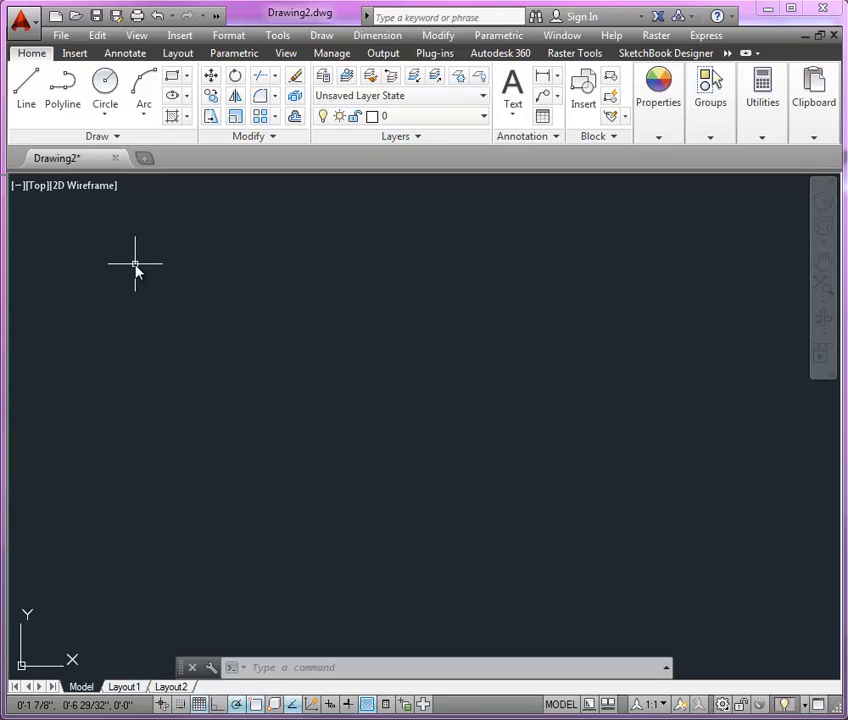
# - Reopen the Layer Properties Manager and create a new layer named A-Doors
pyautogui.click(323, 77)
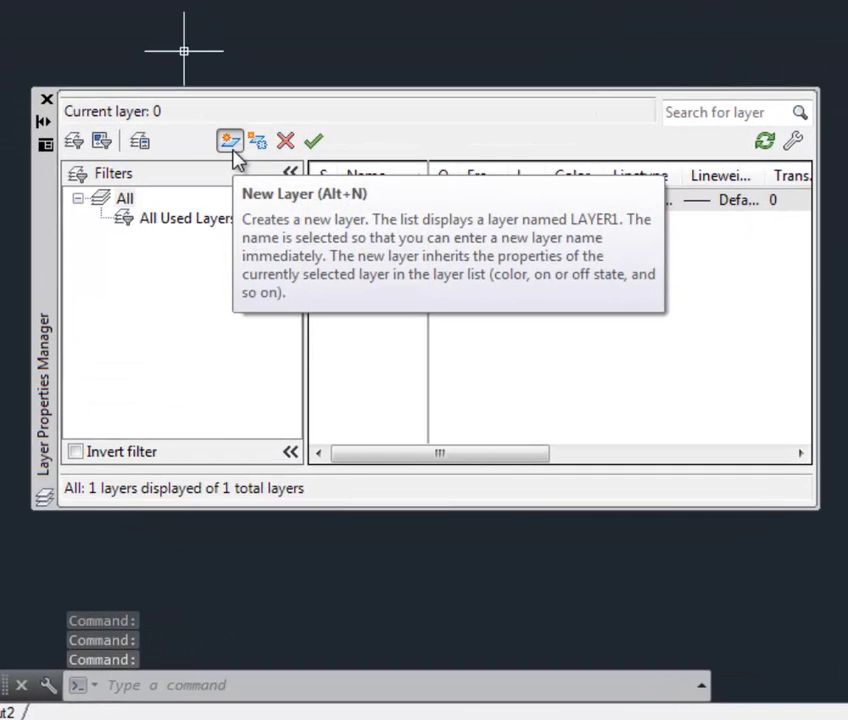
pyautogui.click(294, 232)
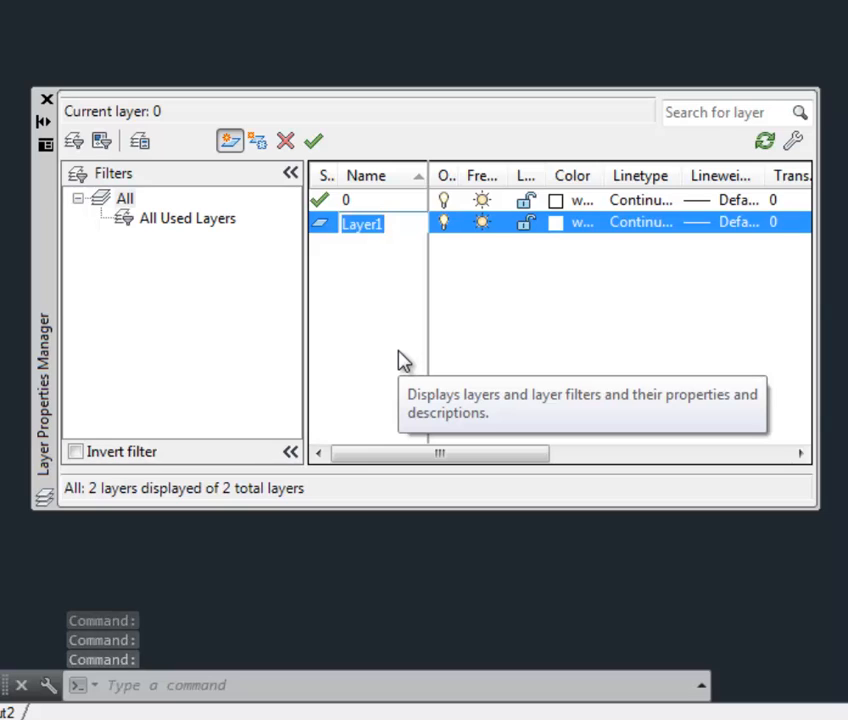
pyautogui.write('A')
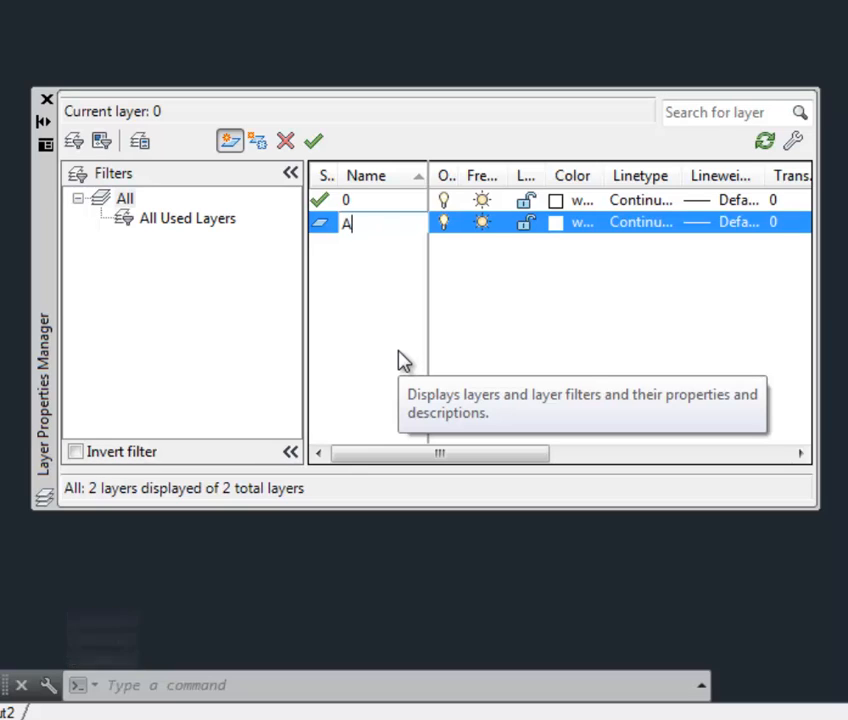
pyautogui.write('-Doors')
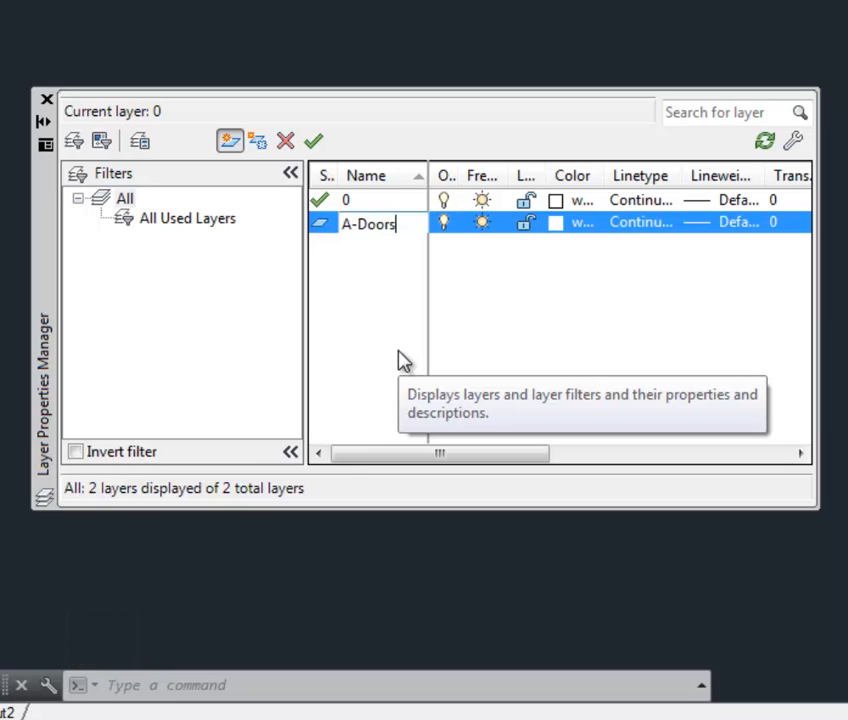
pyautogui.press('Return')
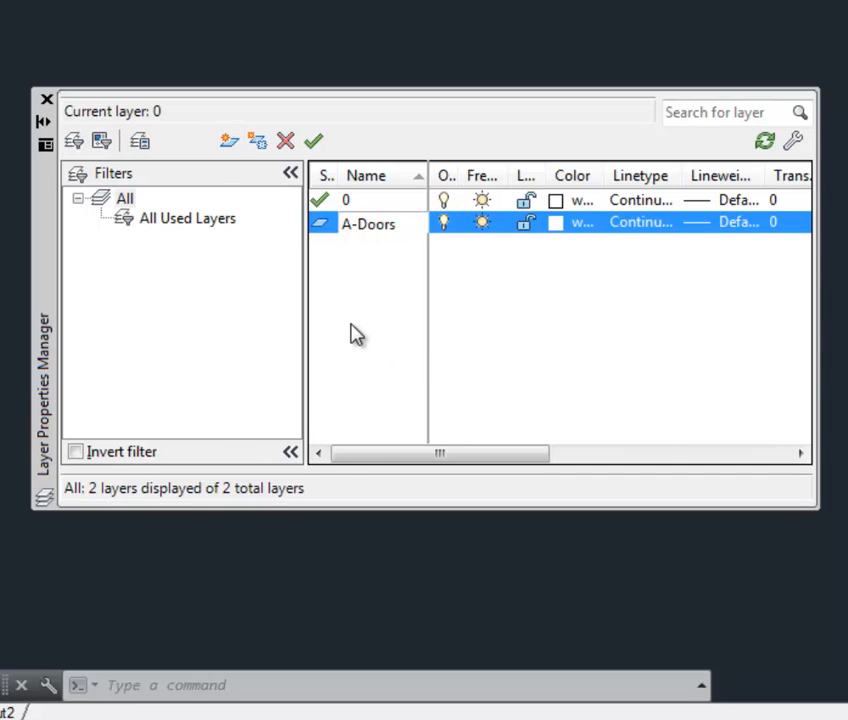
# - Look up the door layer in the browser's assignment layer list, then set the A-Doors layer's color to red in AutoCAD
pyautogui.hotkey('alt', 'Tab')
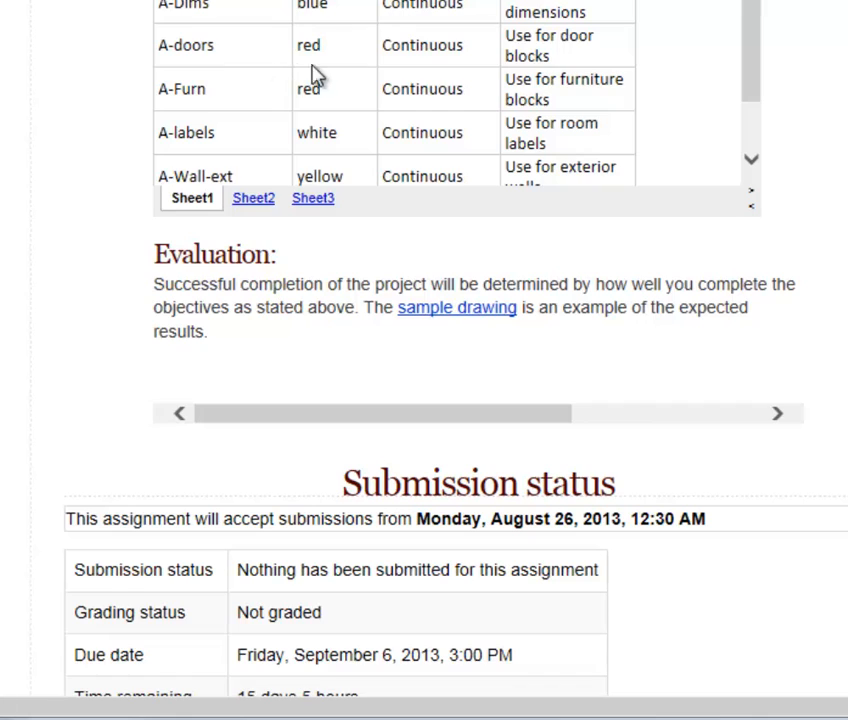
pyautogui.moveTo(755, 72); pyautogui.dragTo(755, 64)
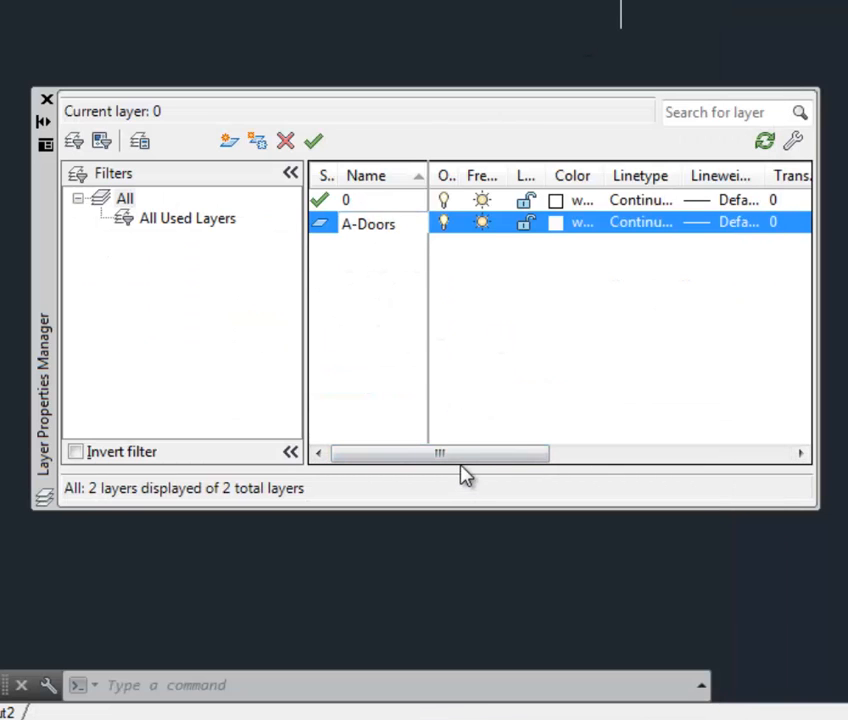
pyautogui.moveTo(461, 462); pyautogui.dragTo(440, 470)
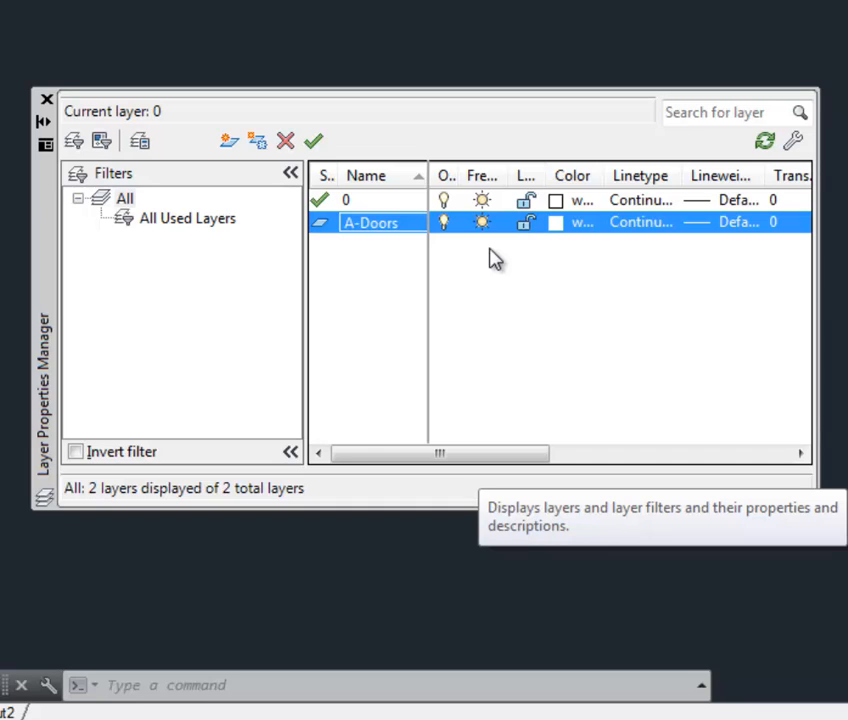
pyautogui.click(557, 225)
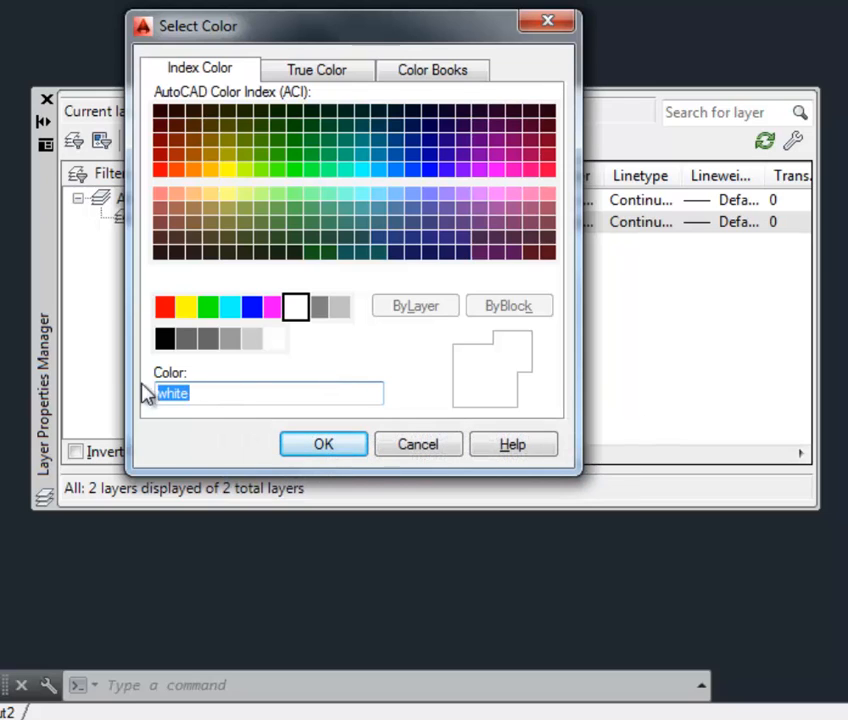
pyautogui.click(164, 307)
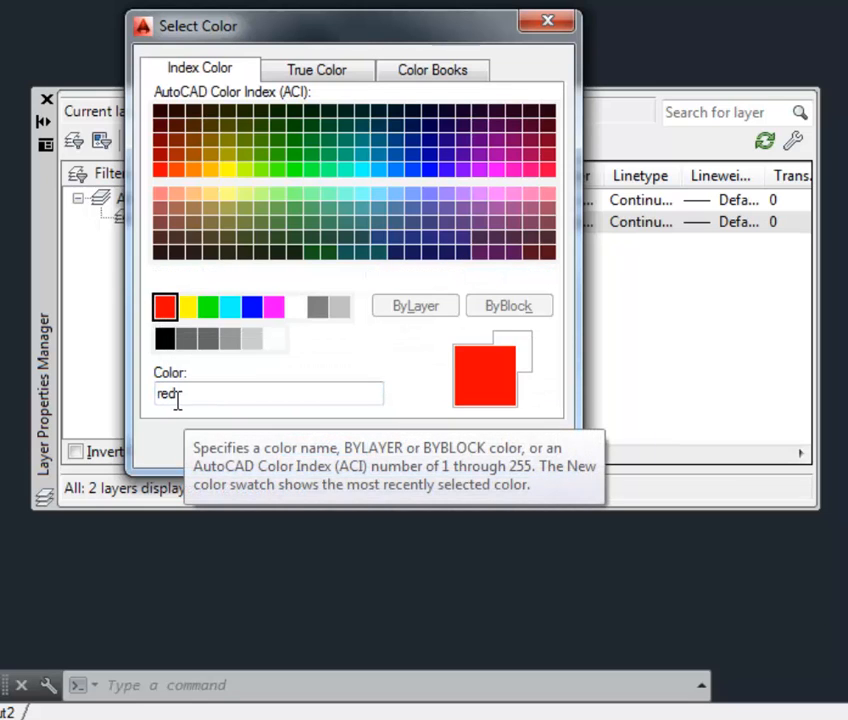
pyautogui.click(332, 451)
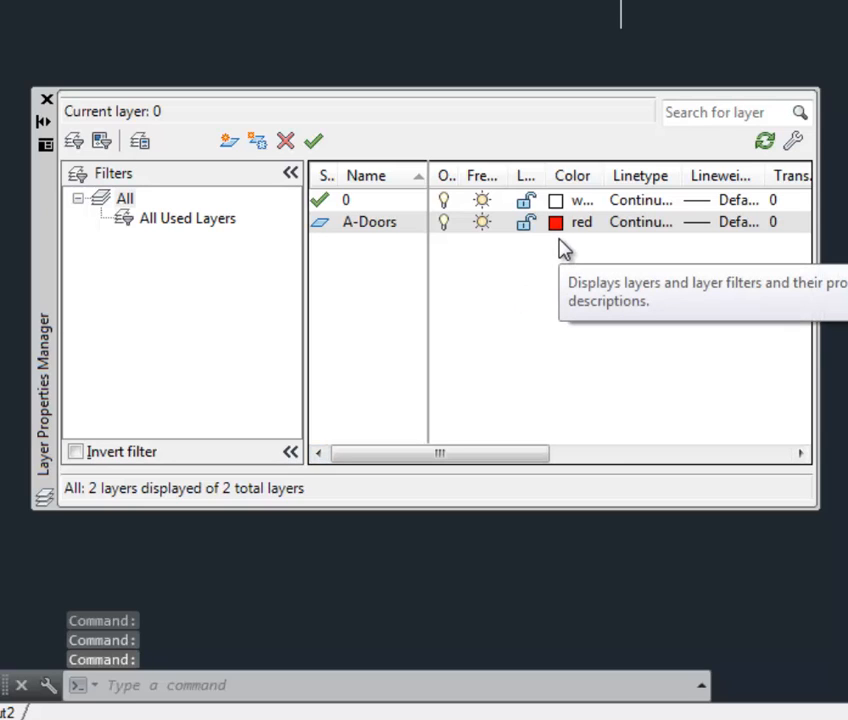
# - Load the CENTER linetype from acad.lin and assign it to the A-Doors layer
pyautogui.click(639, 236)
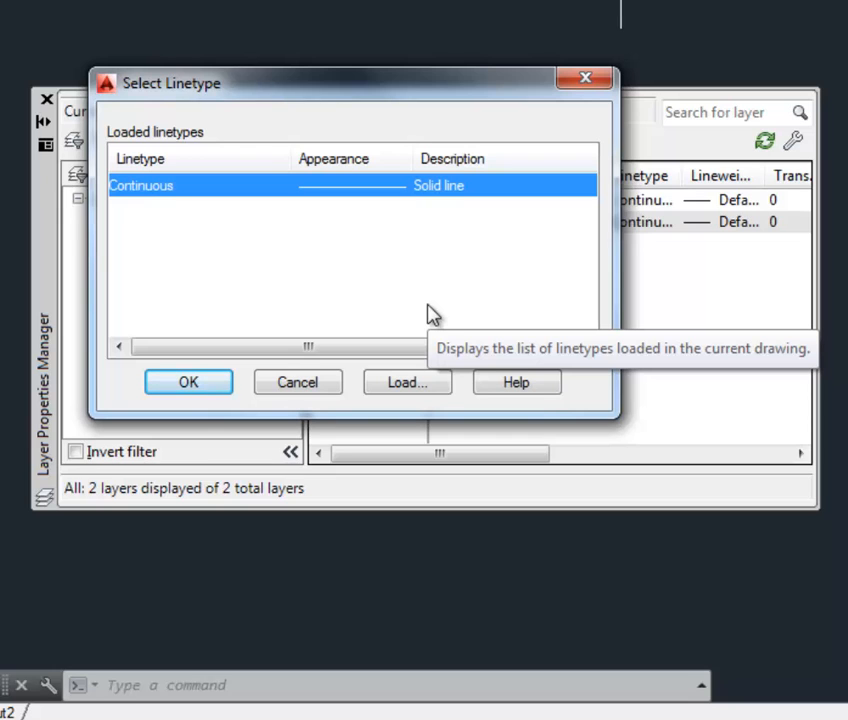
pyautogui.click(413, 384)
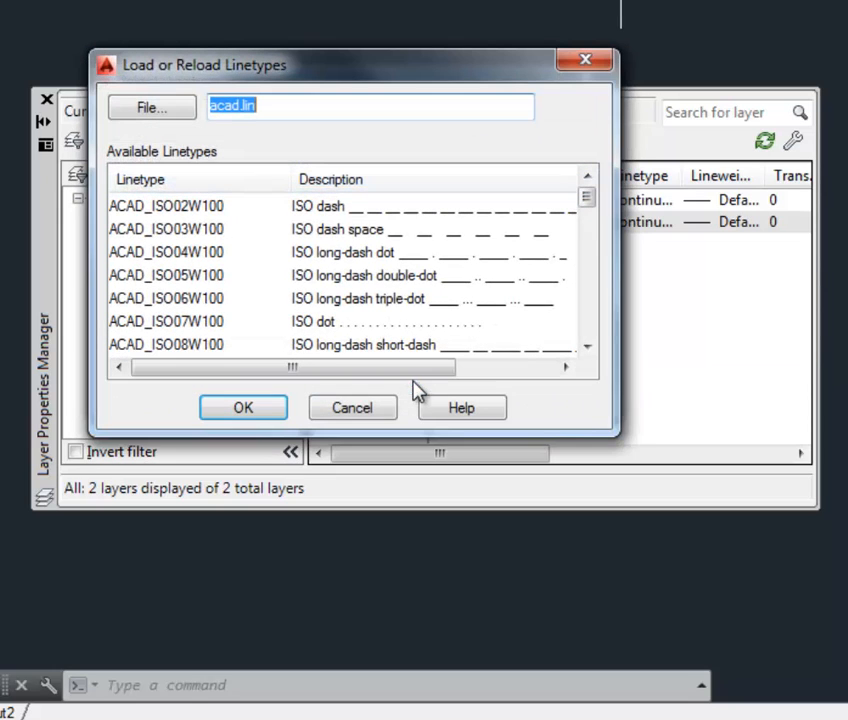
pyautogui.moveTo(590, 200); pyautogui.dragTo(595, 259)
pyautogui.click(140, 232)
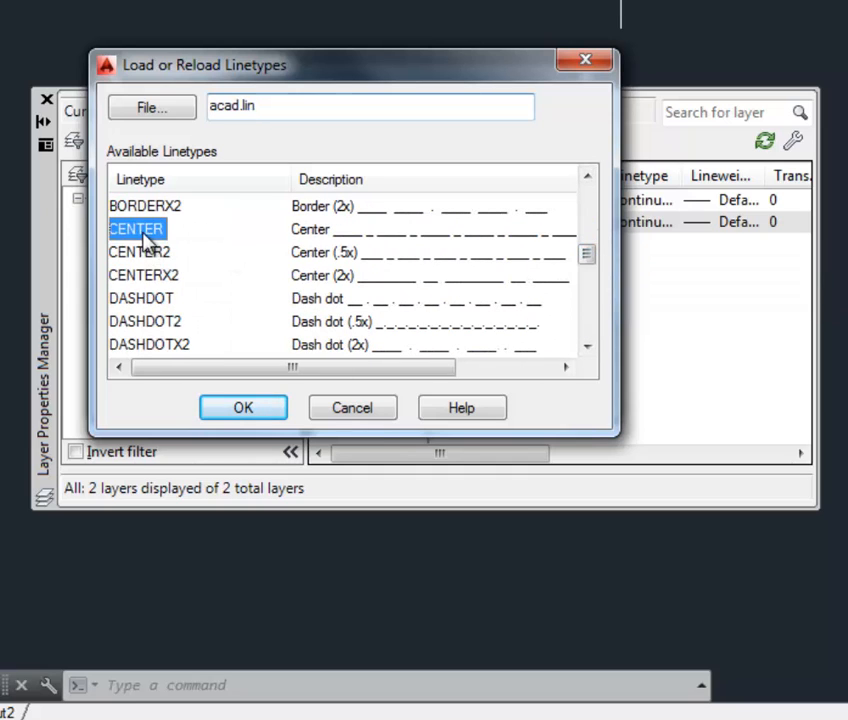
pyautogui.click(238, 410)
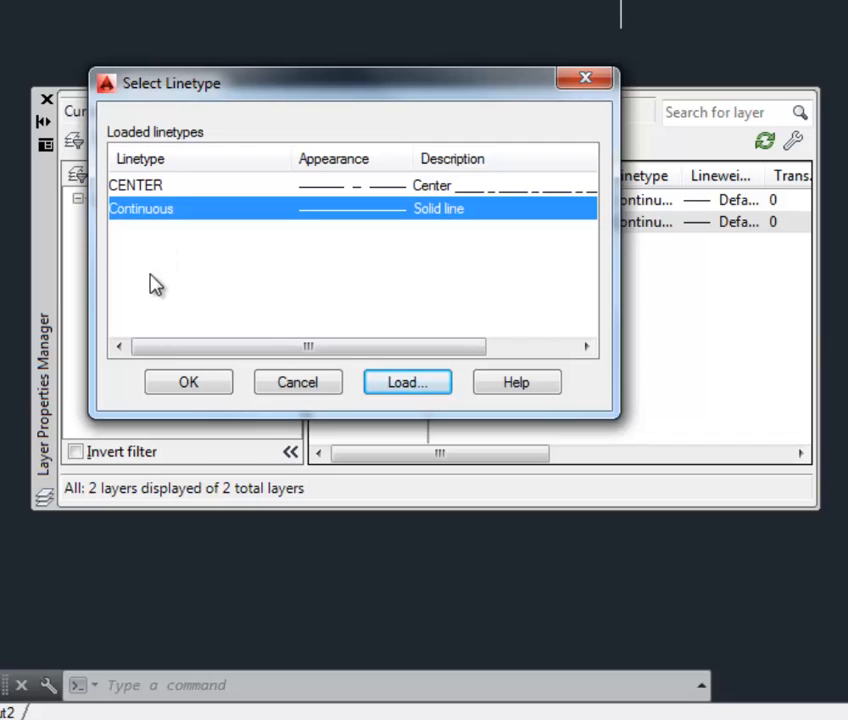
pyautogui.click(152, 193)
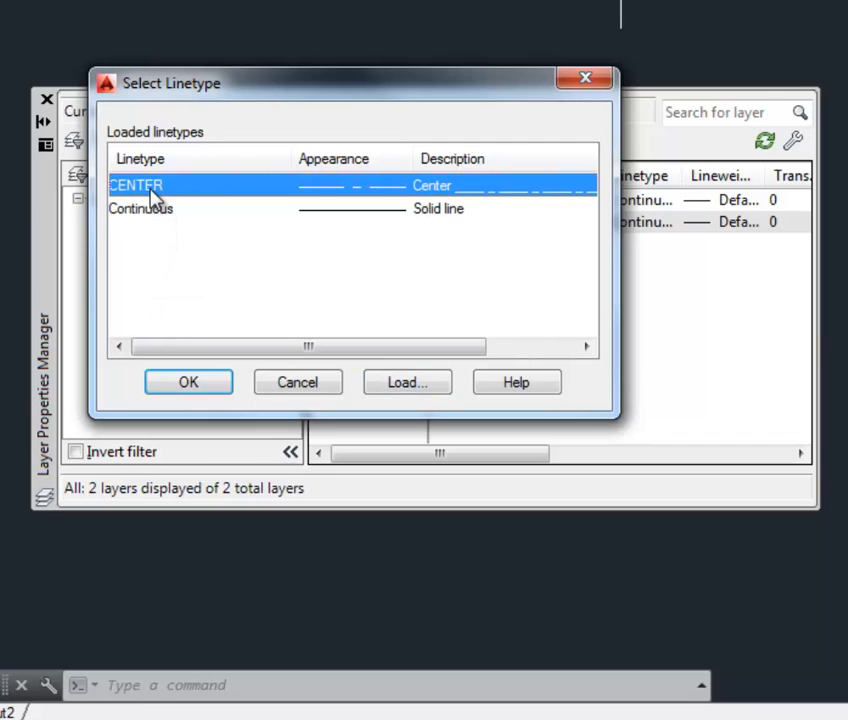
pyautogui.click(201, 385)
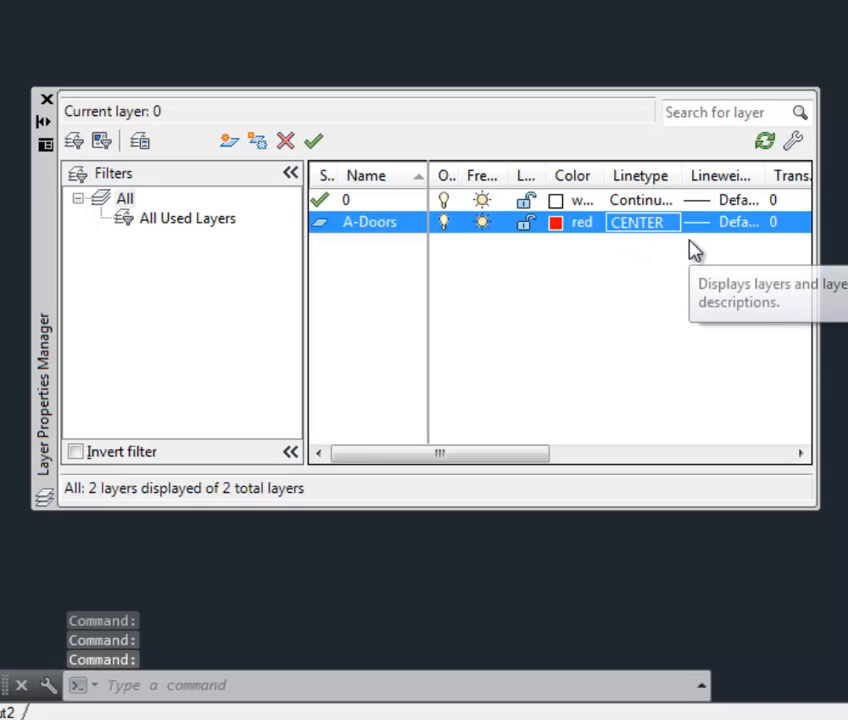
# - Set the A-Doors layer's linetype back to Continuous
pyautogui.click(640, 225)
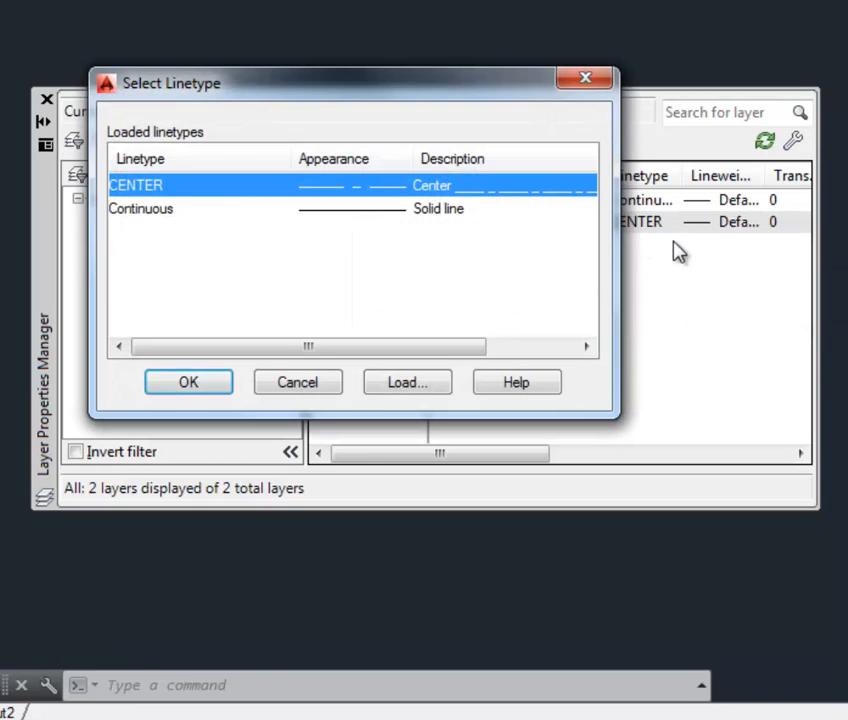
pyautogui.click(142, 209)
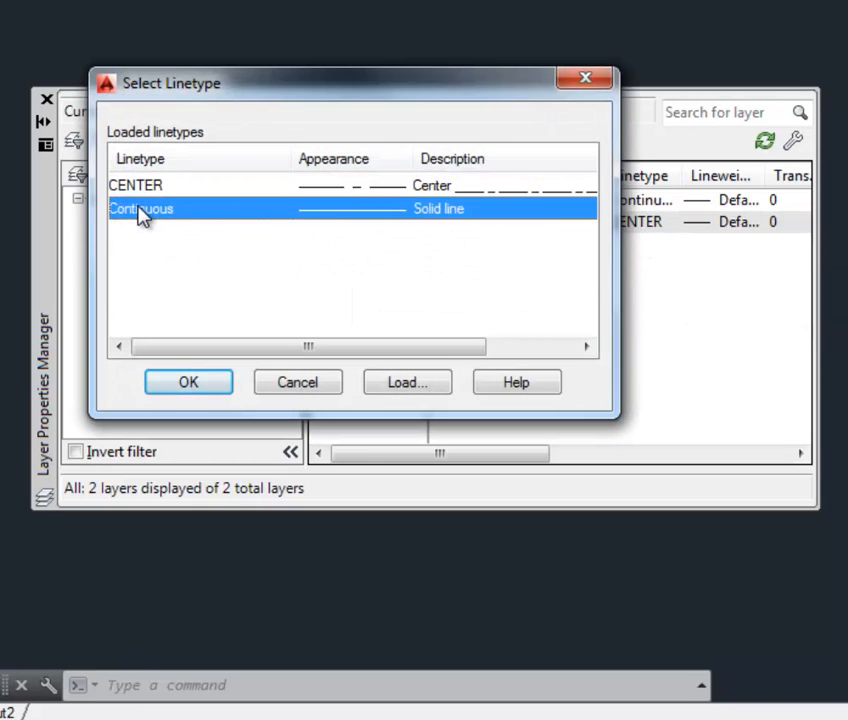
pyautogui.click(188, 390)
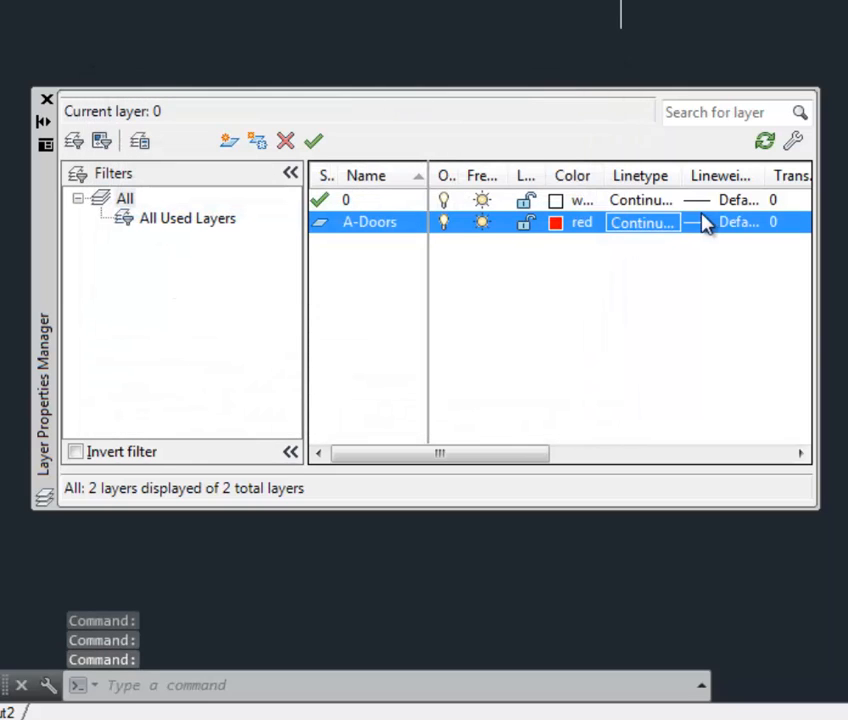